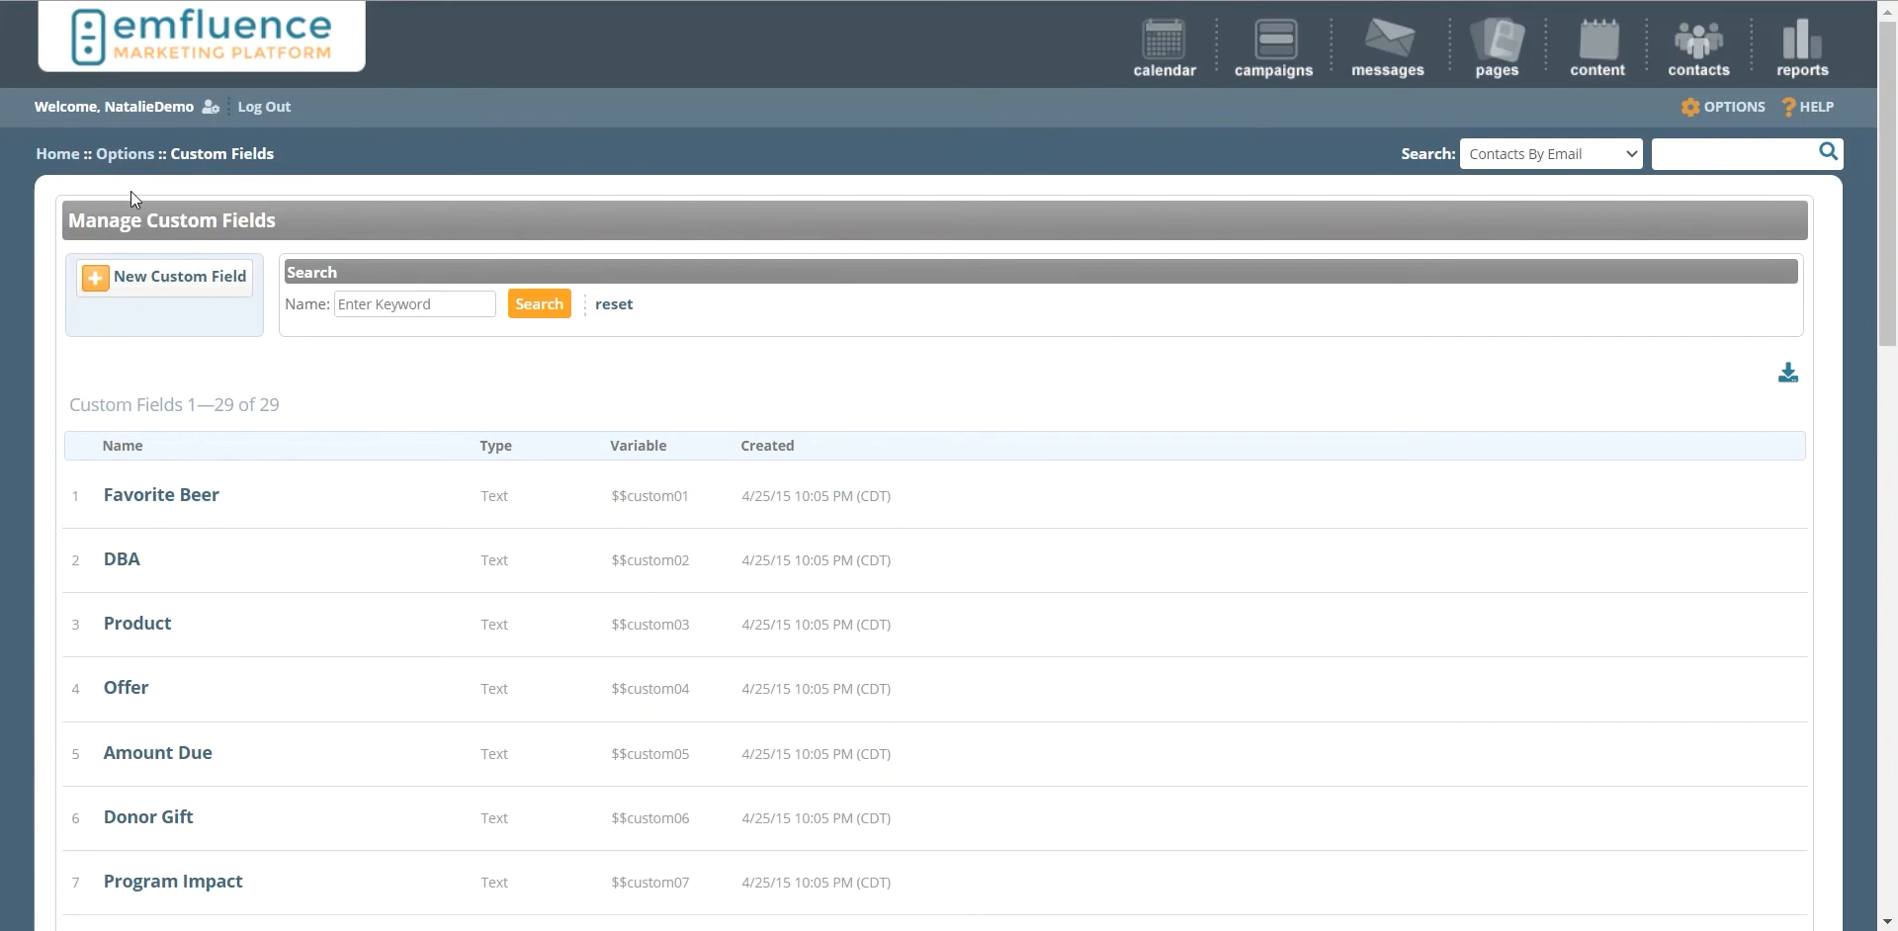
# Open the Product custom field to check its variable and data type, and close it without saving.
pyautogui.click(153, 626)
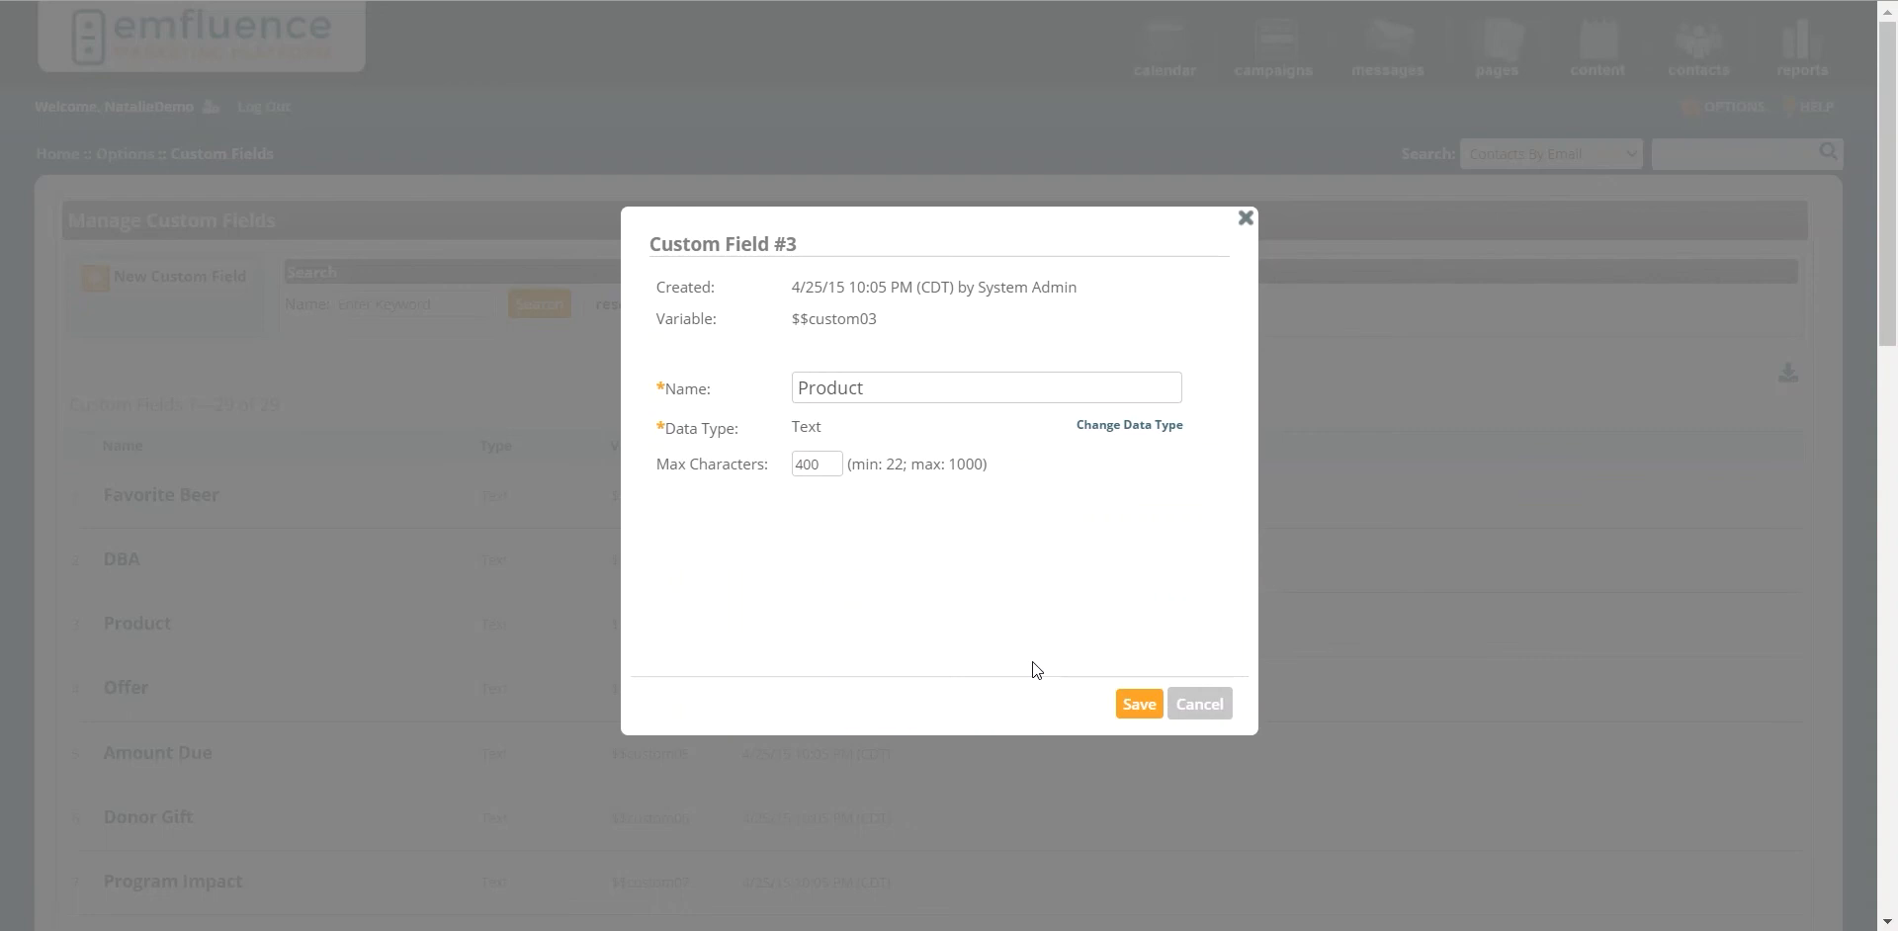
pyautogui.click(1211, 705)
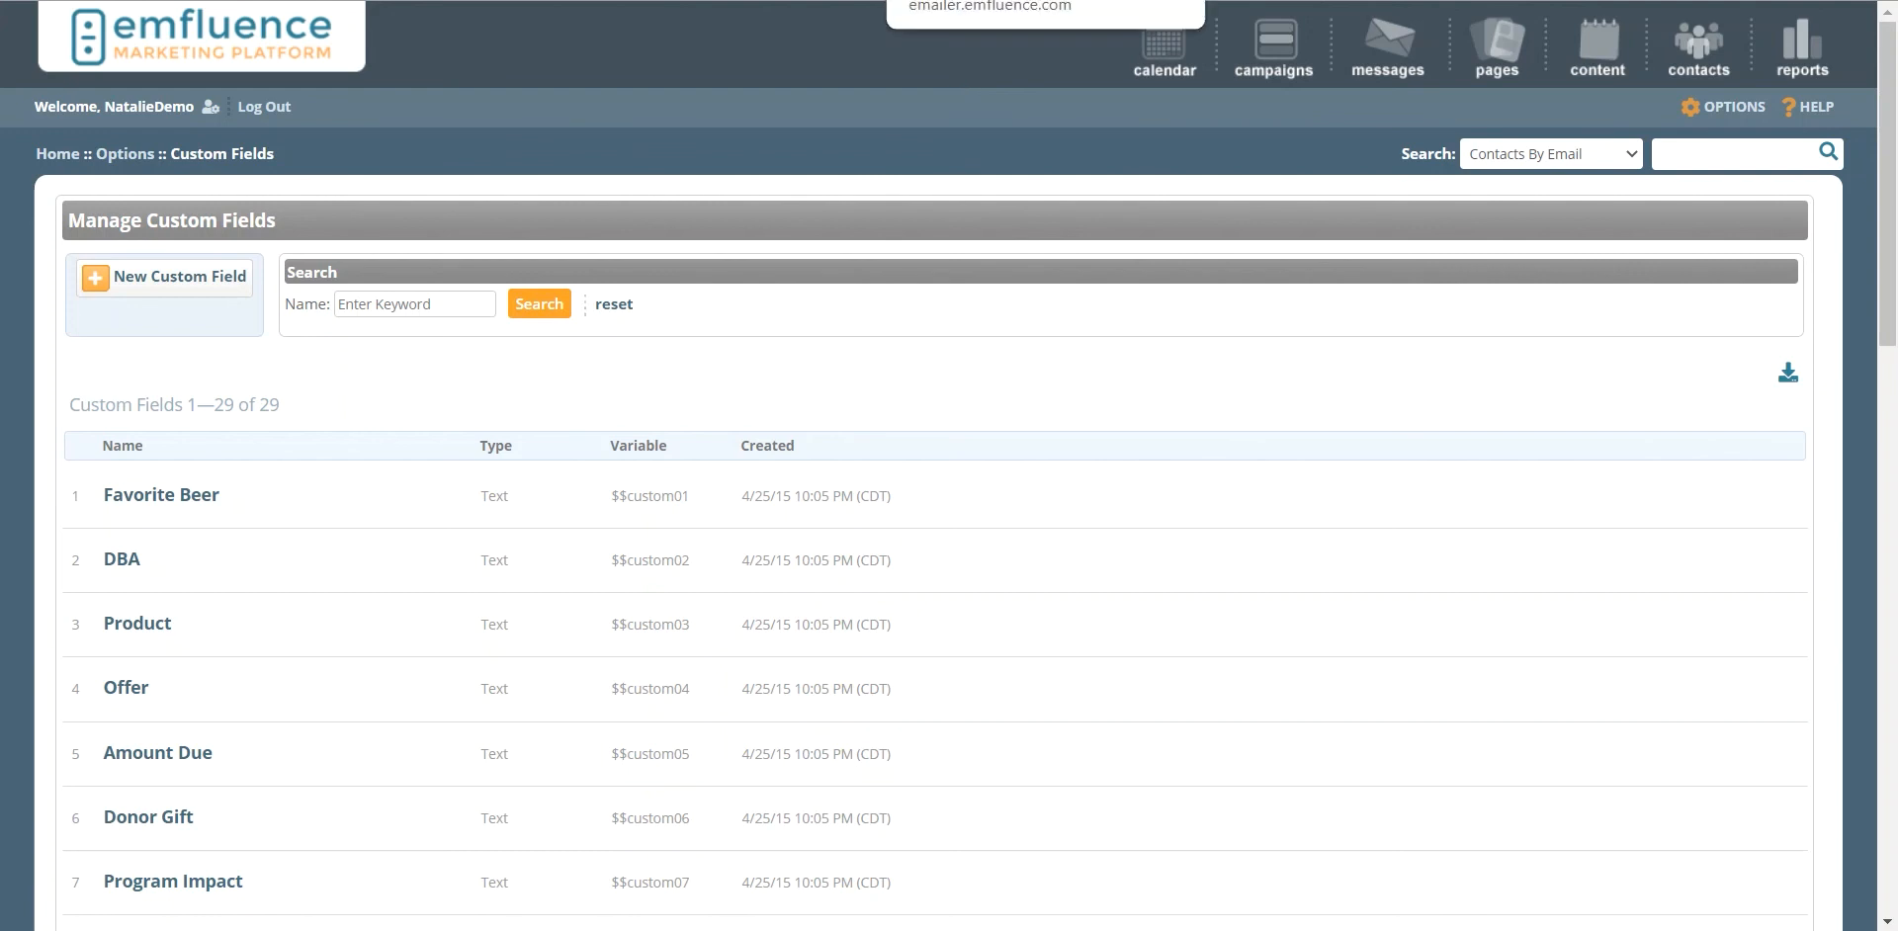
# Go to the content blocks list and open Cross Sell Block 1 to examine its images.
pyautogui.click(746, 1)
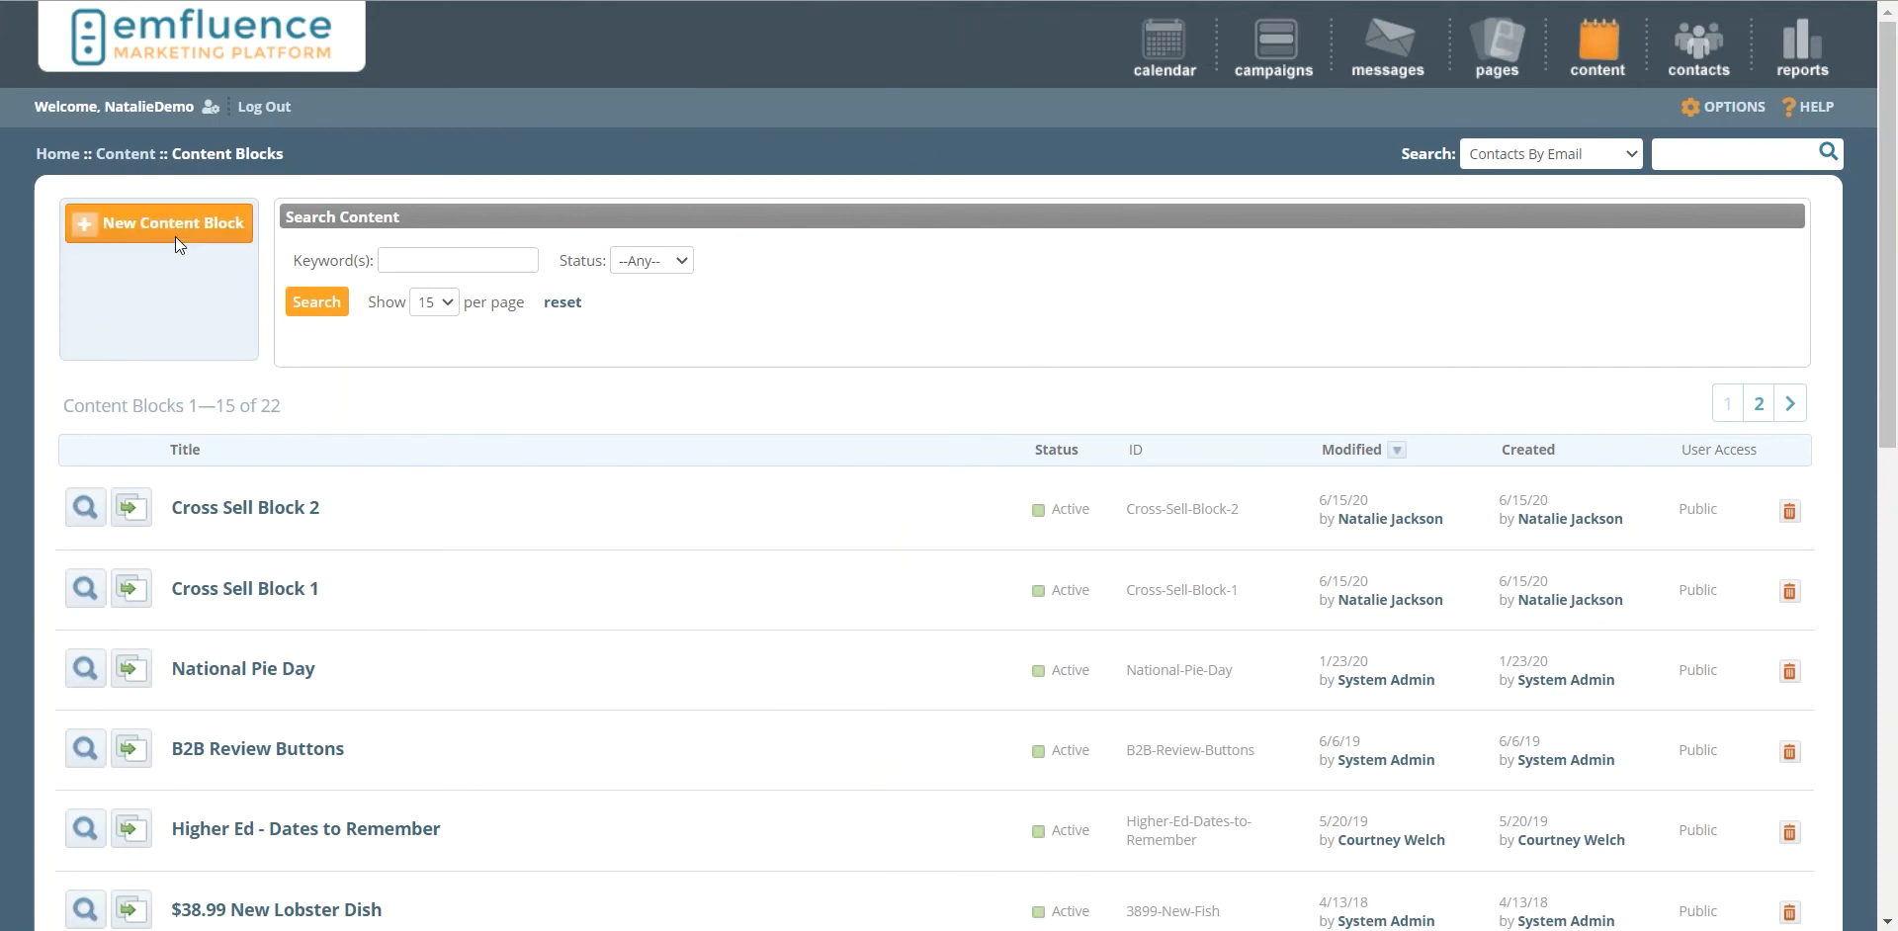
pyautogui.click(284, 593)
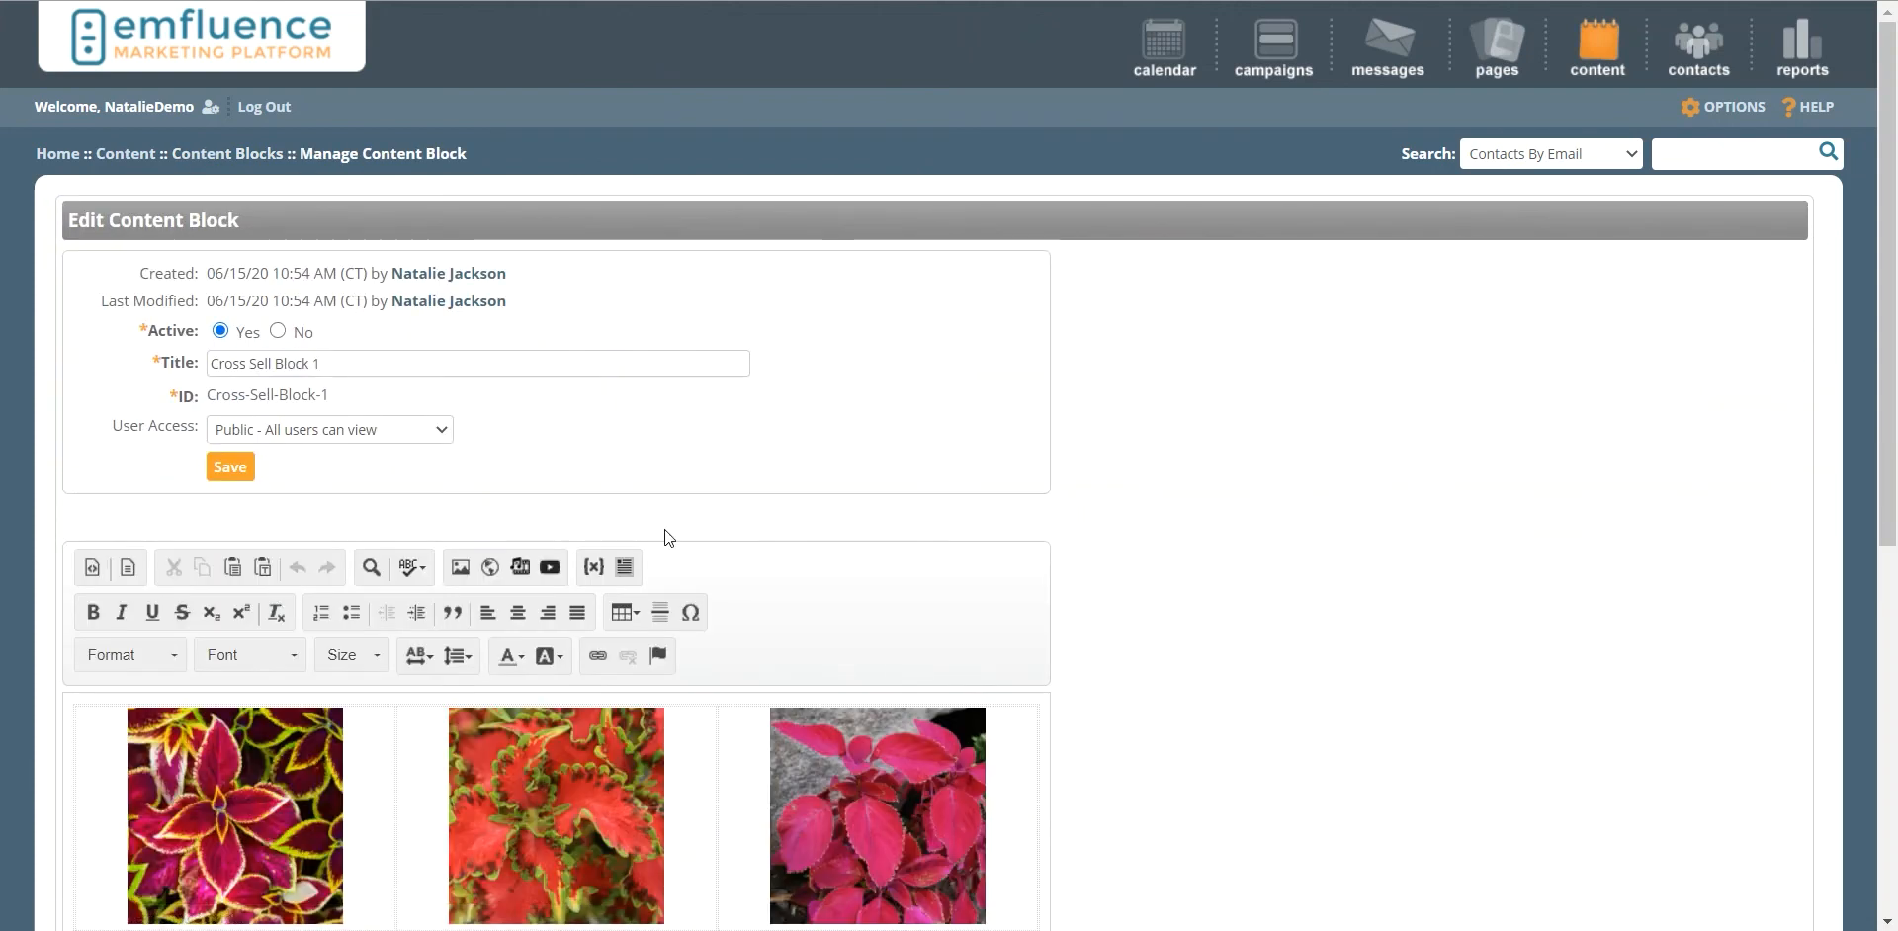
pyautogui.scroll(-1, 790, 455)
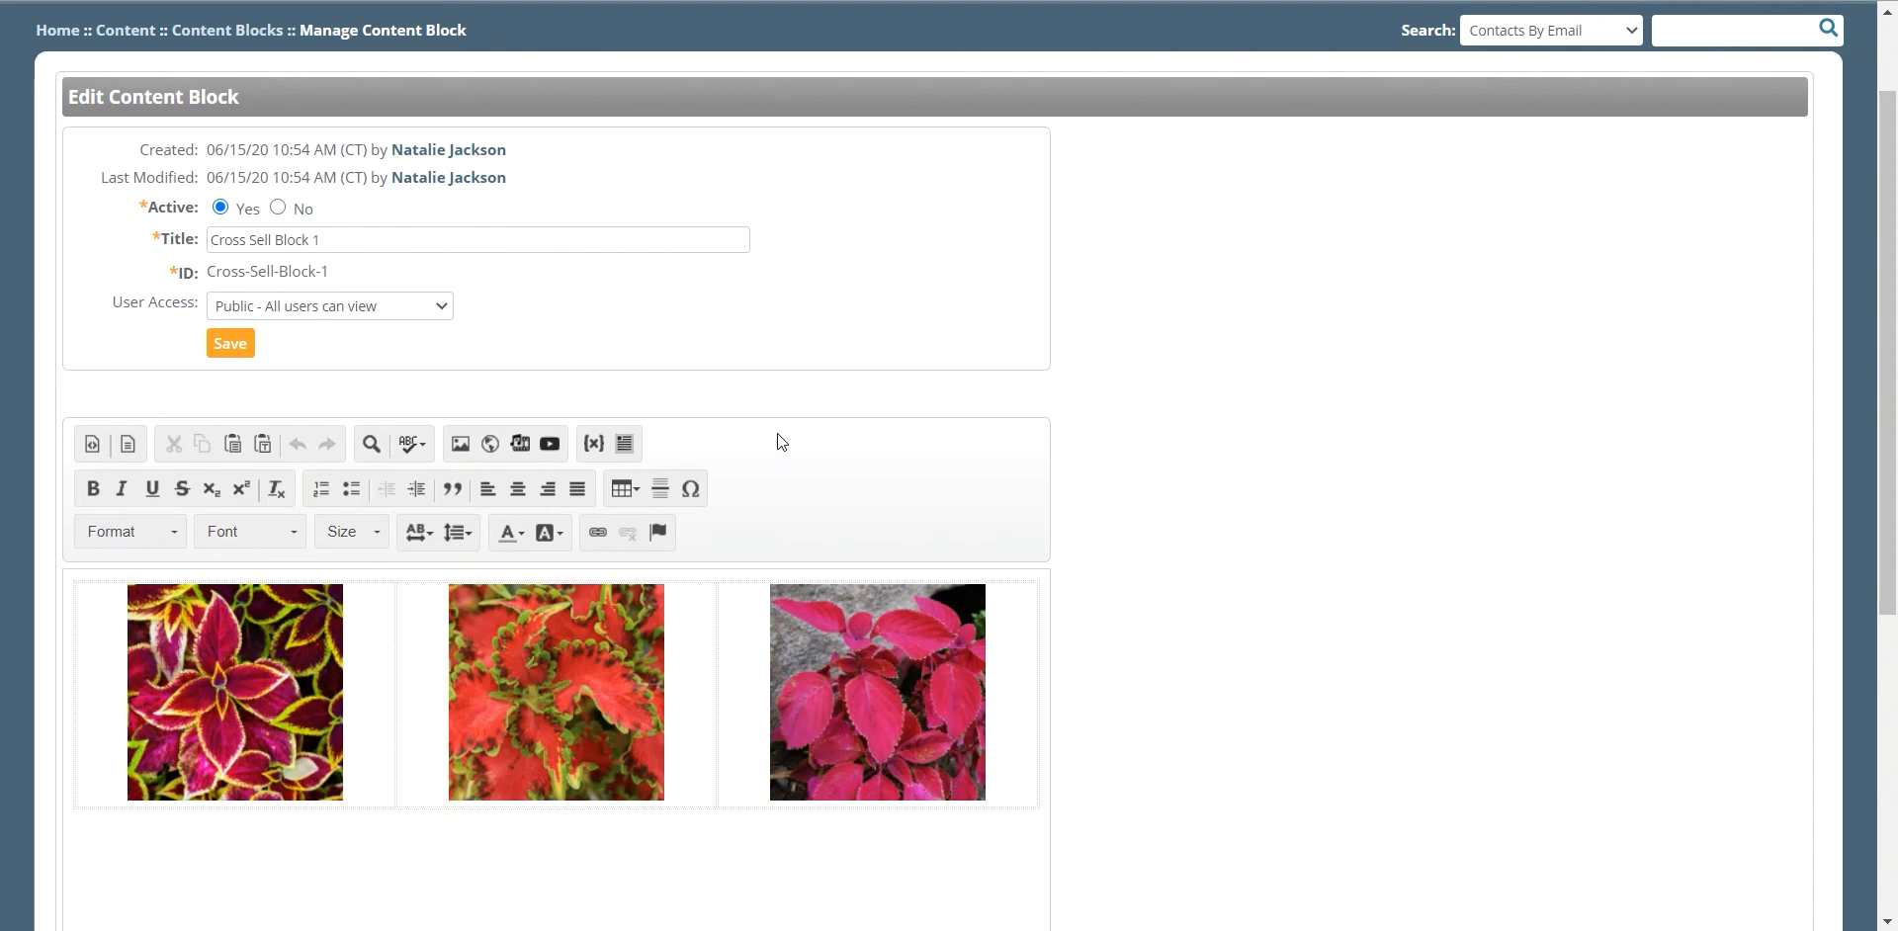
pyautogui.scroll(2, 728, 540)
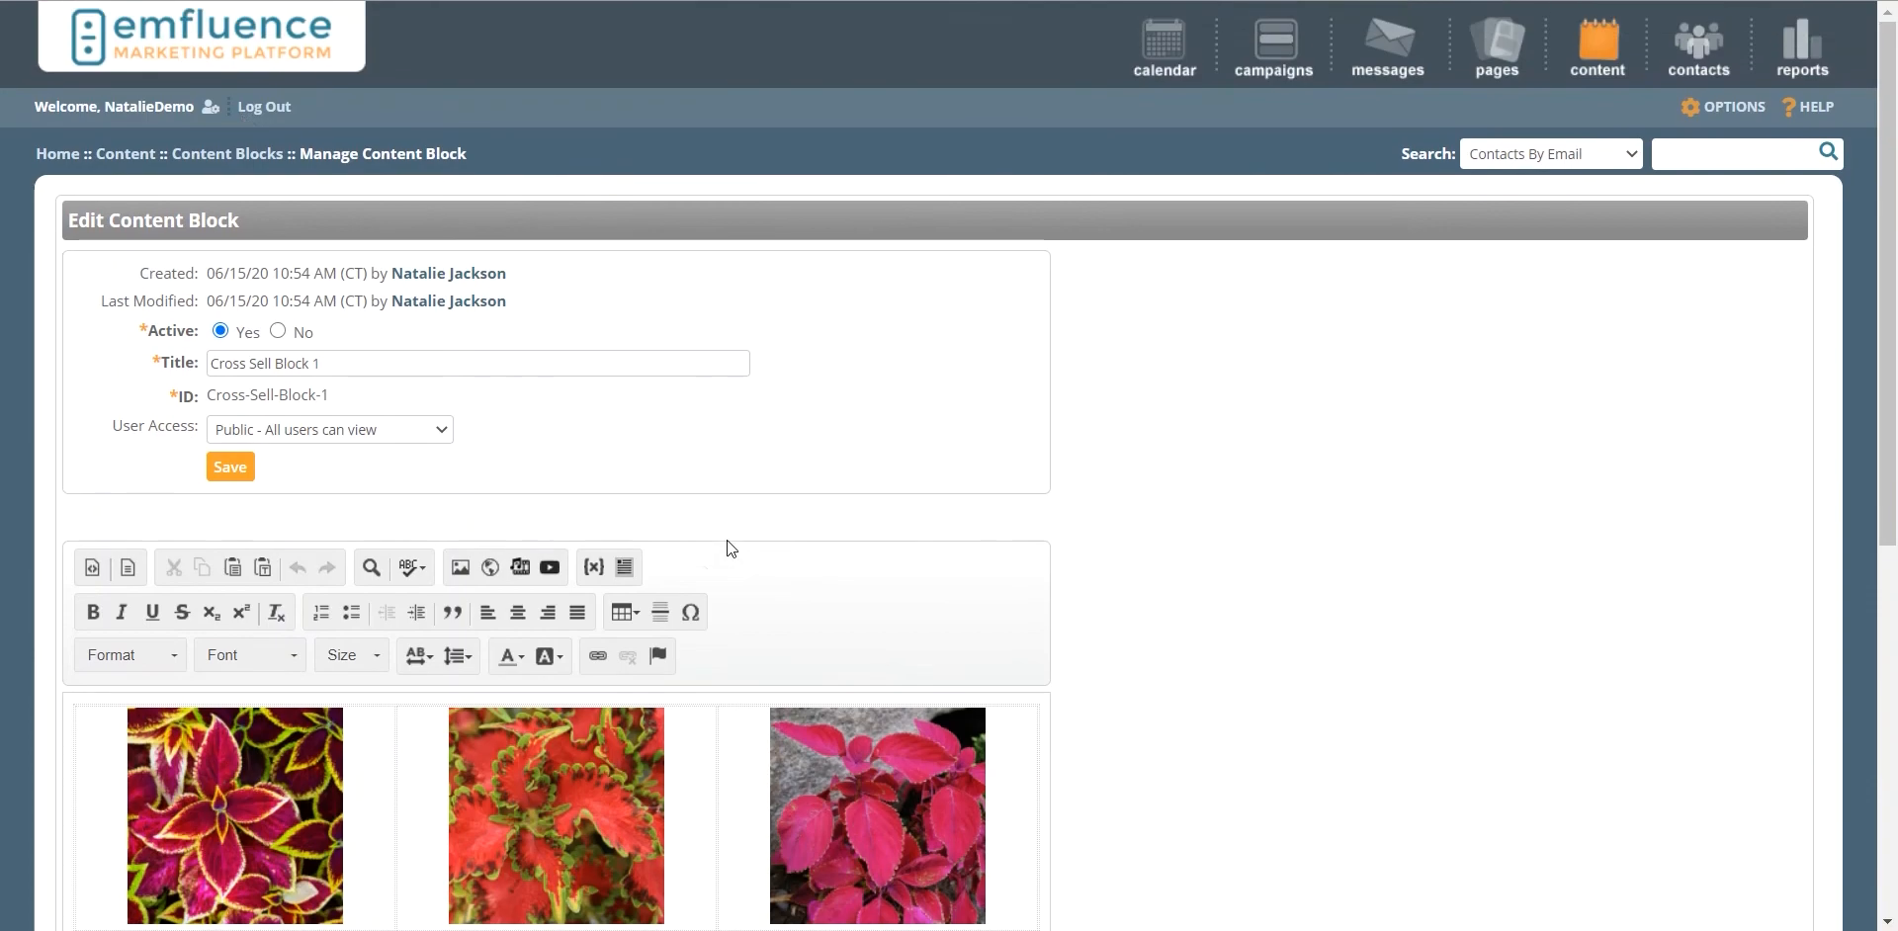
# Return to the content blocks list and open Cross Sell Block 2 to examine its images.
pyautogui.click(264, 160)
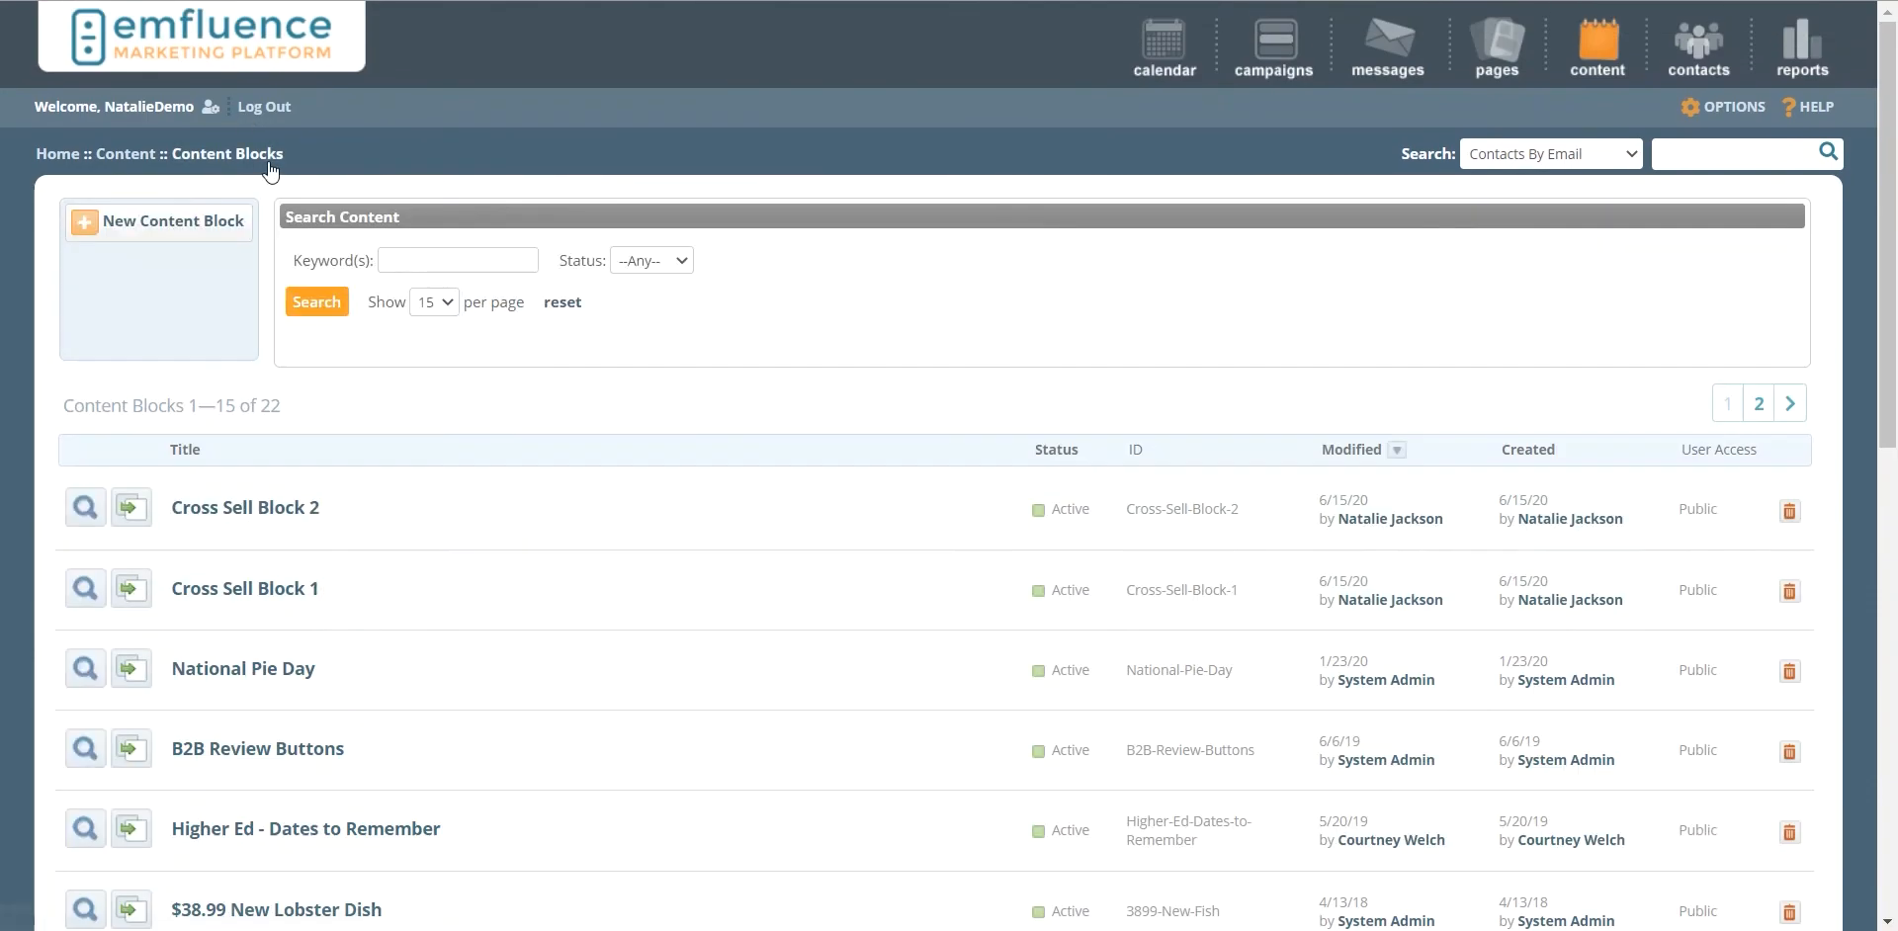
pyautogui.click(270, 591)
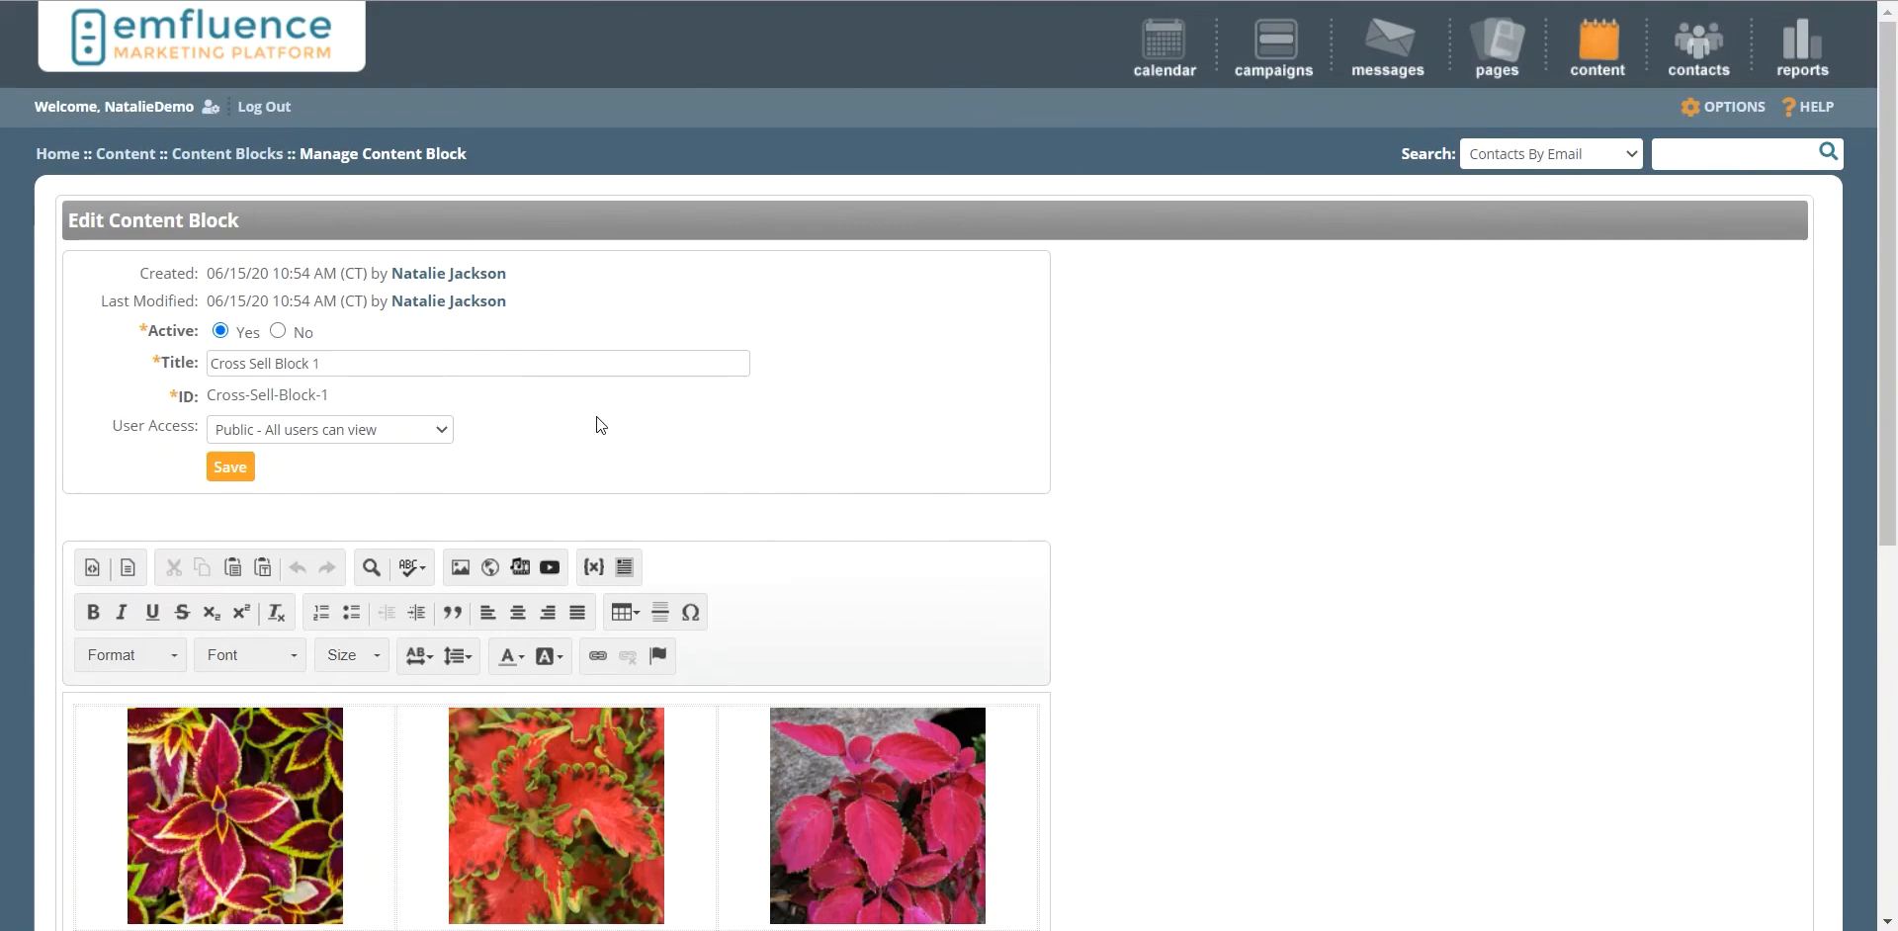
pyautogui.click(265, 158)
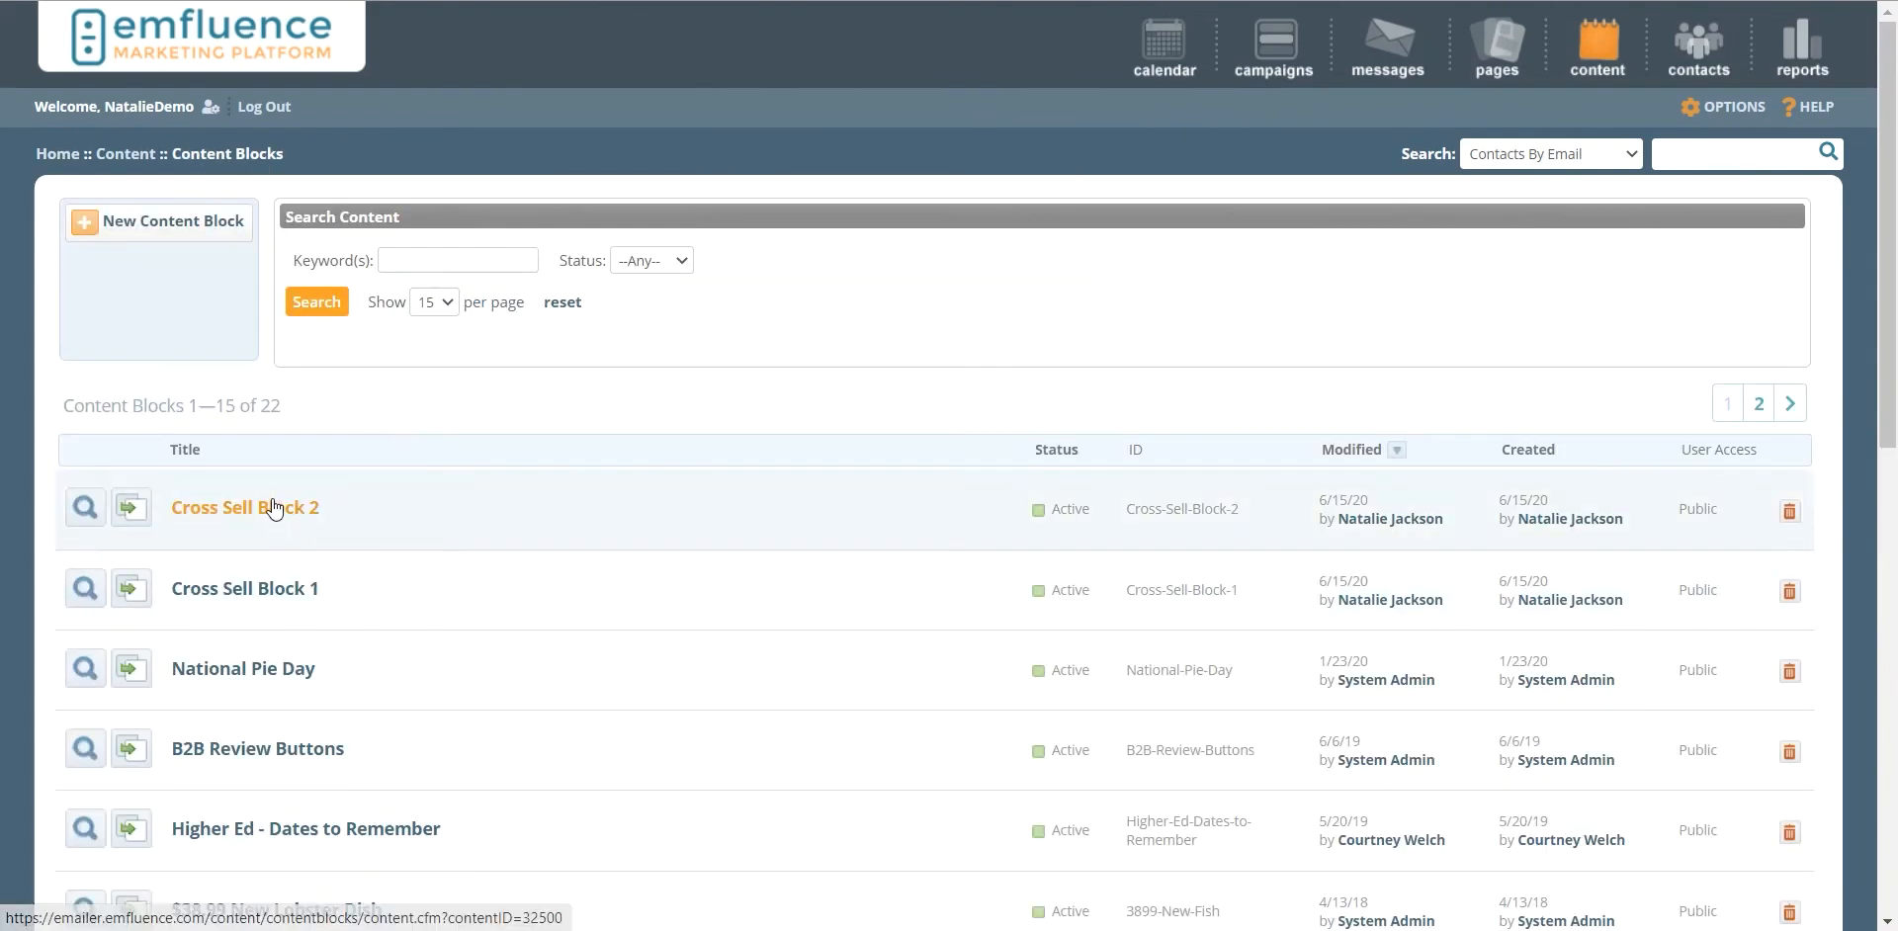
pyautogui.click(269, 505)
pyautogui.scroll(-3, 1030, 632)
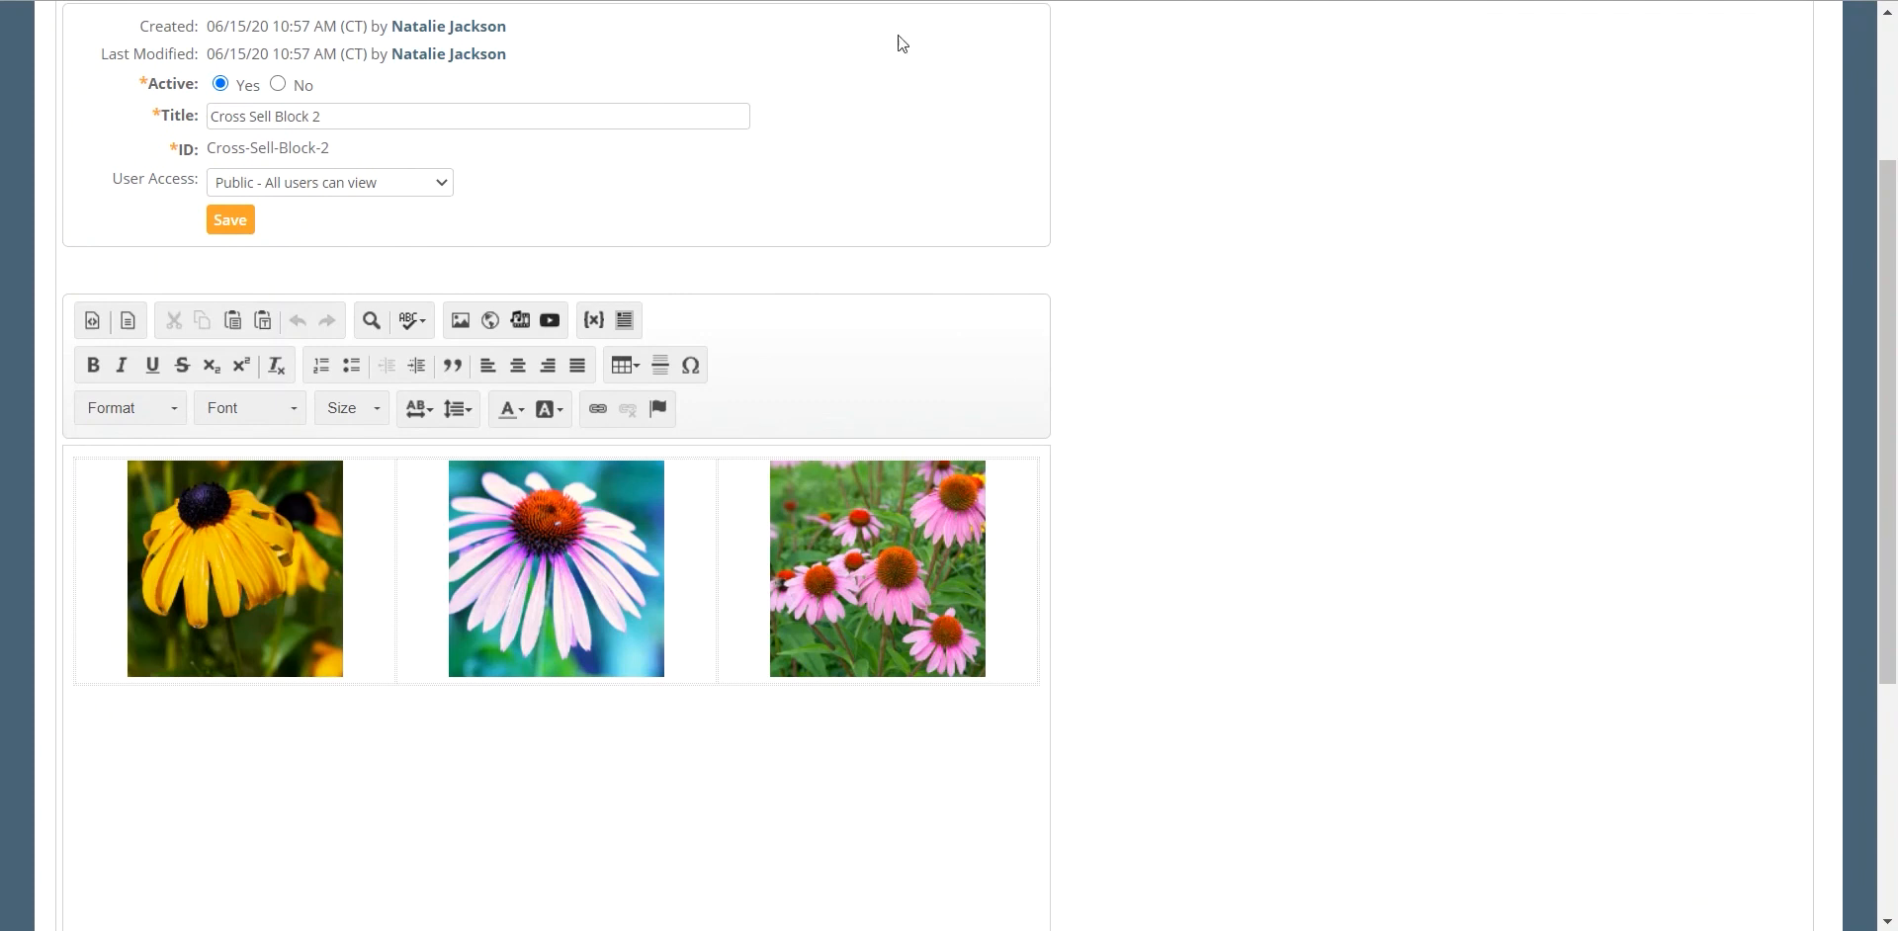
# Switch to the Cross Sell Campaign email in Compose and examine the custom03 variable in its subject line.
pyautogui.click(974, 0)
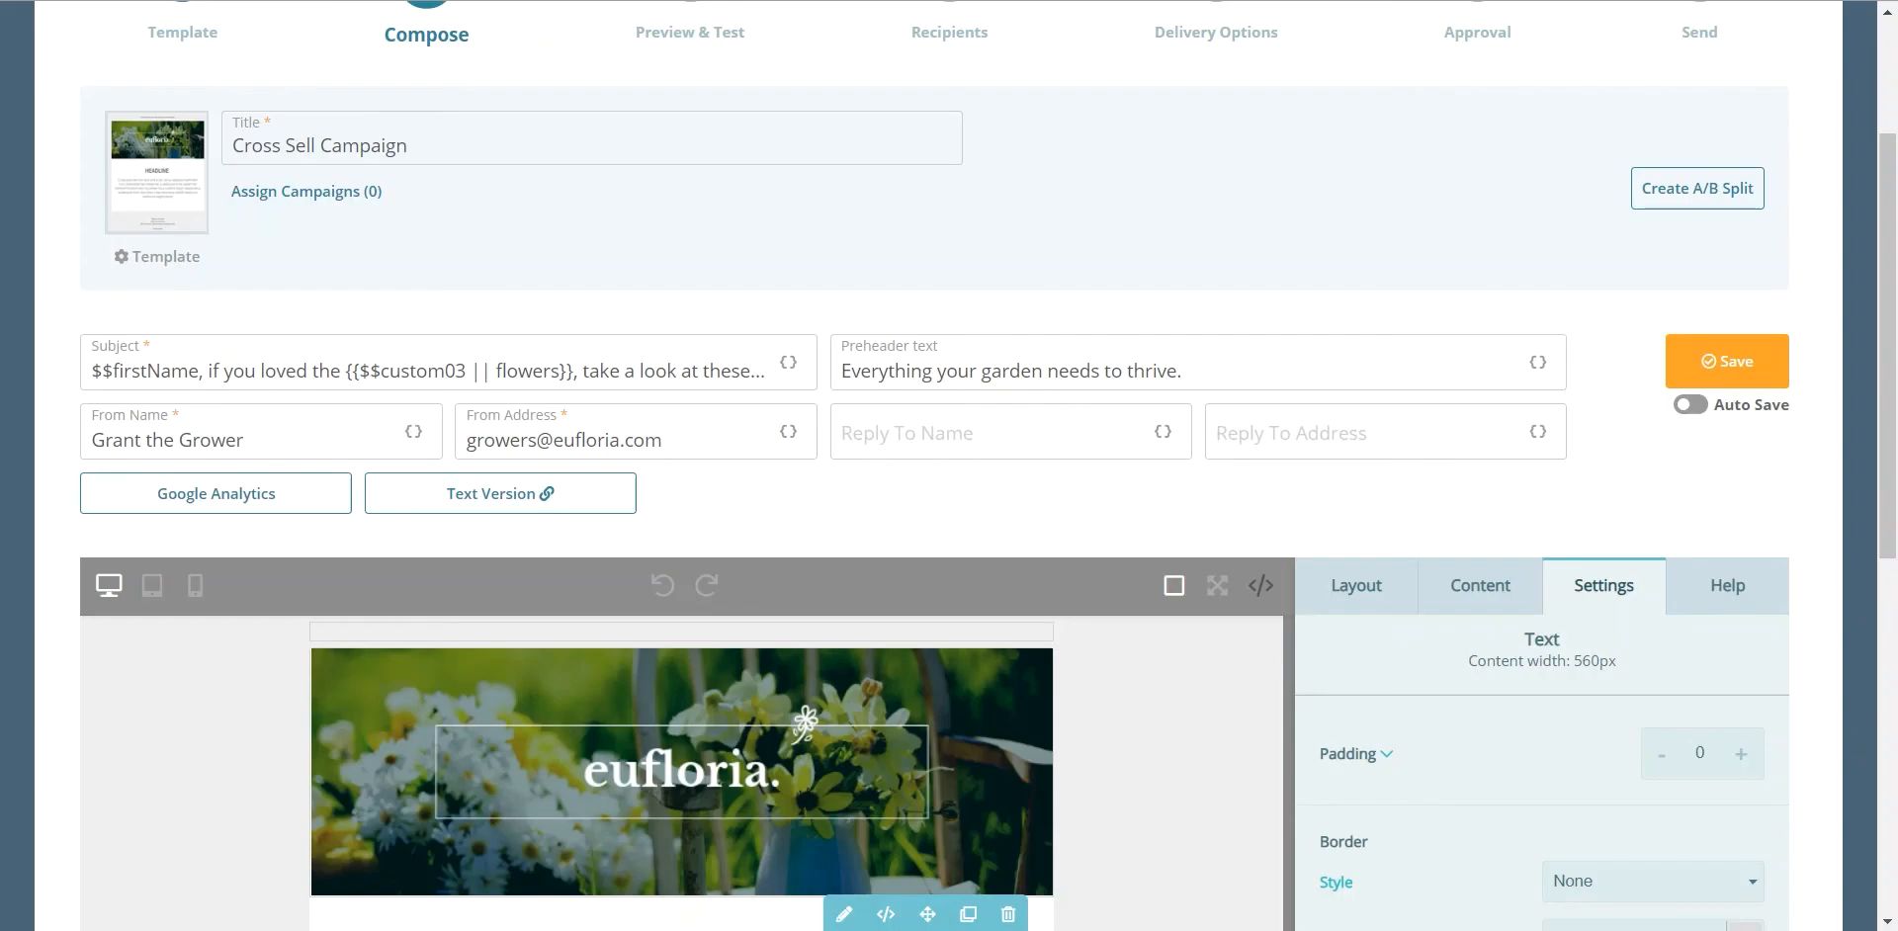
pyautogui.scroll(2, 665, 280)
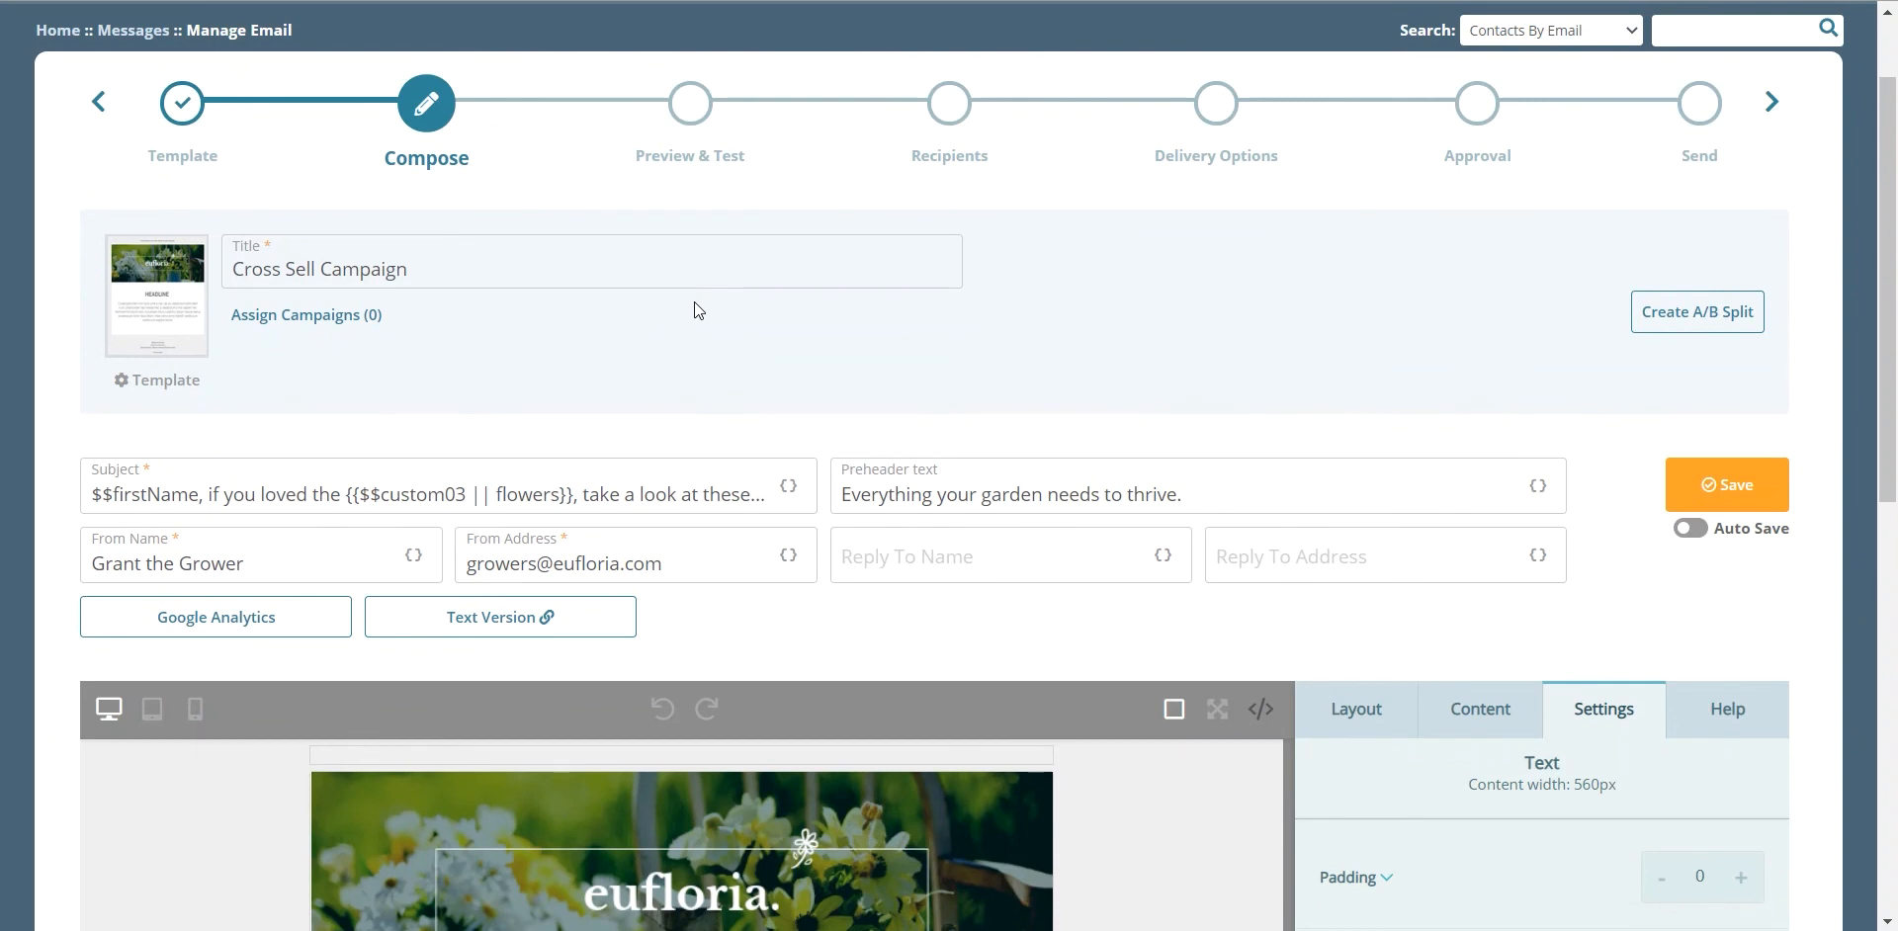
pyautogui.scroll(-2, 693, 302)
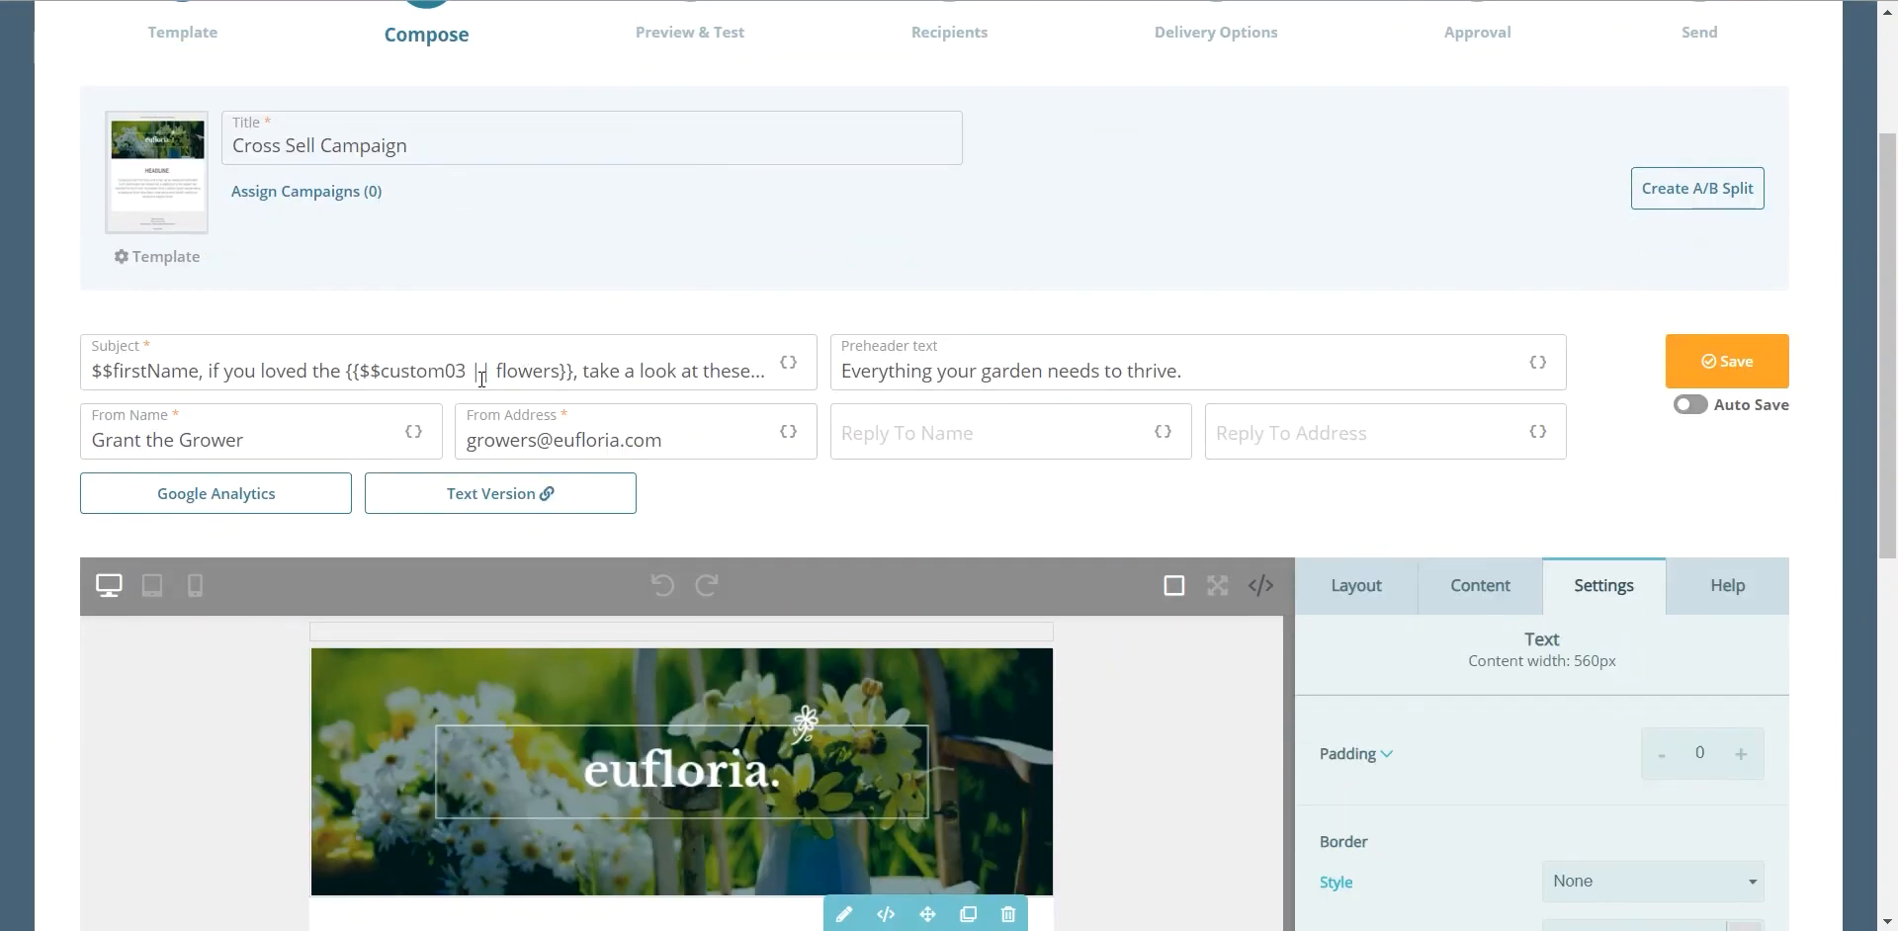
pyautogui.moveTo(467, 371); pyautogui.dragTo(381, 370)
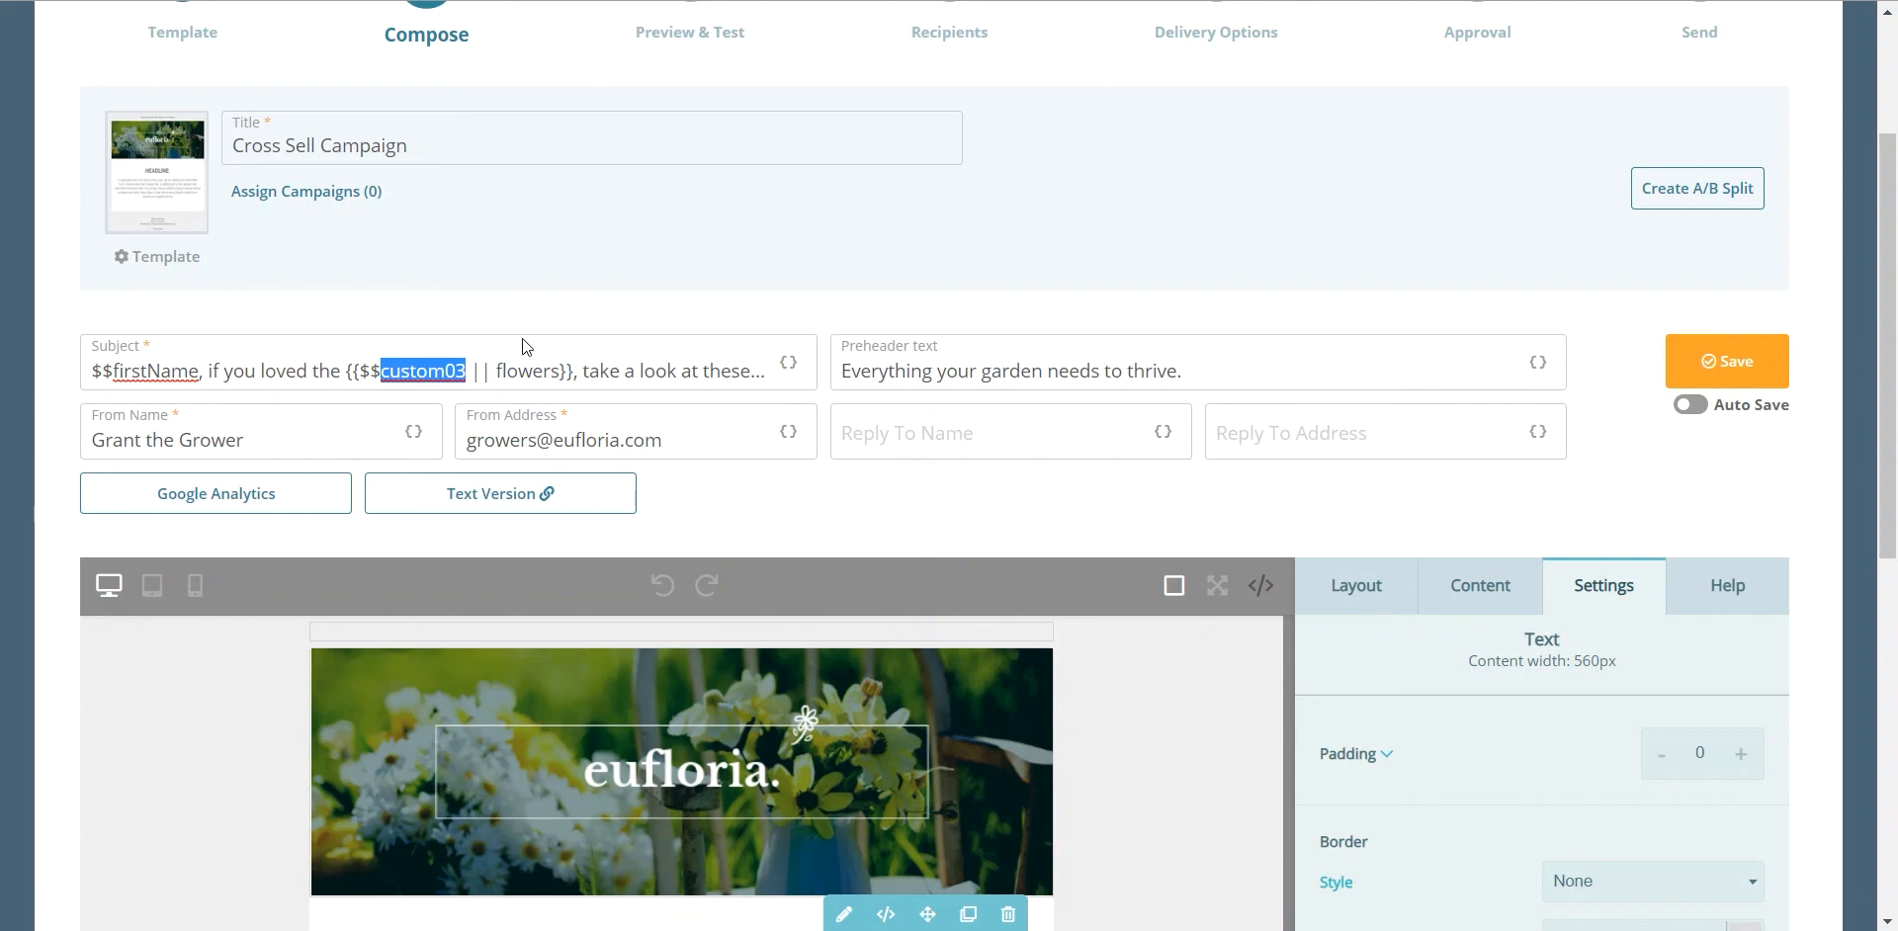
# Expand the email editor to full screen to examine the body's variables and $$Content03 block, and collapse it again.
pyautogui.scroll(-1, 519, 338)
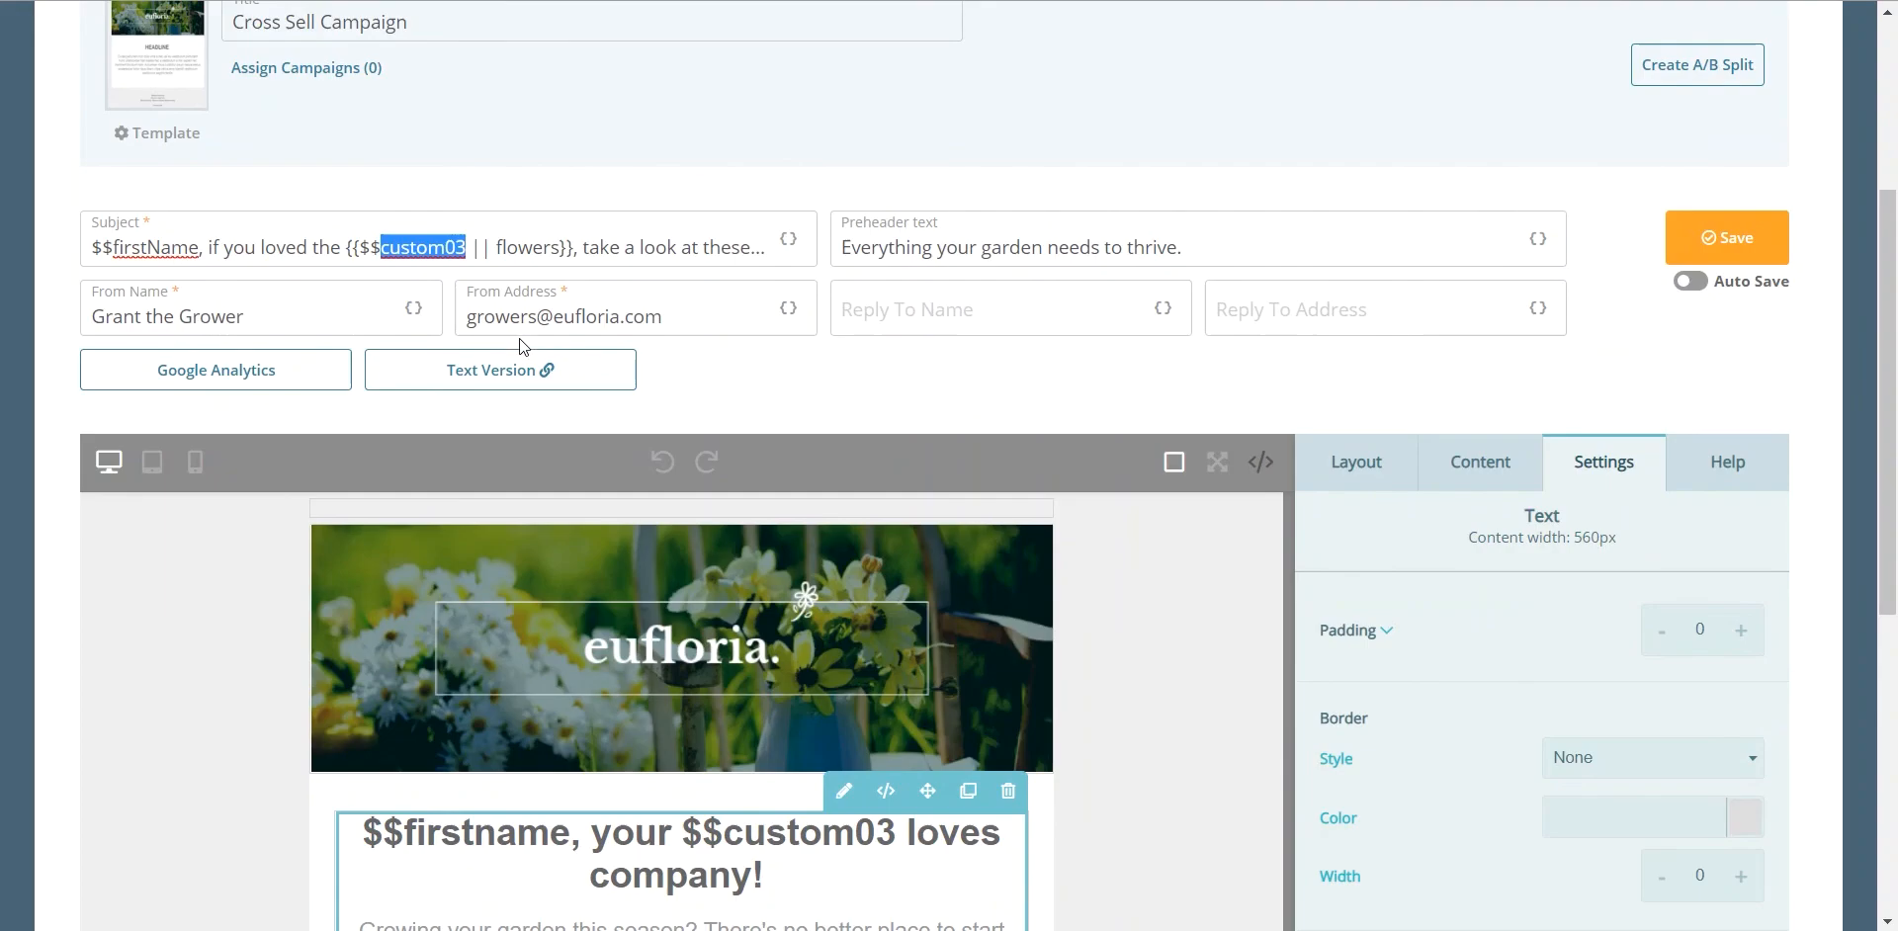
pyautogui.click(1221, 466)
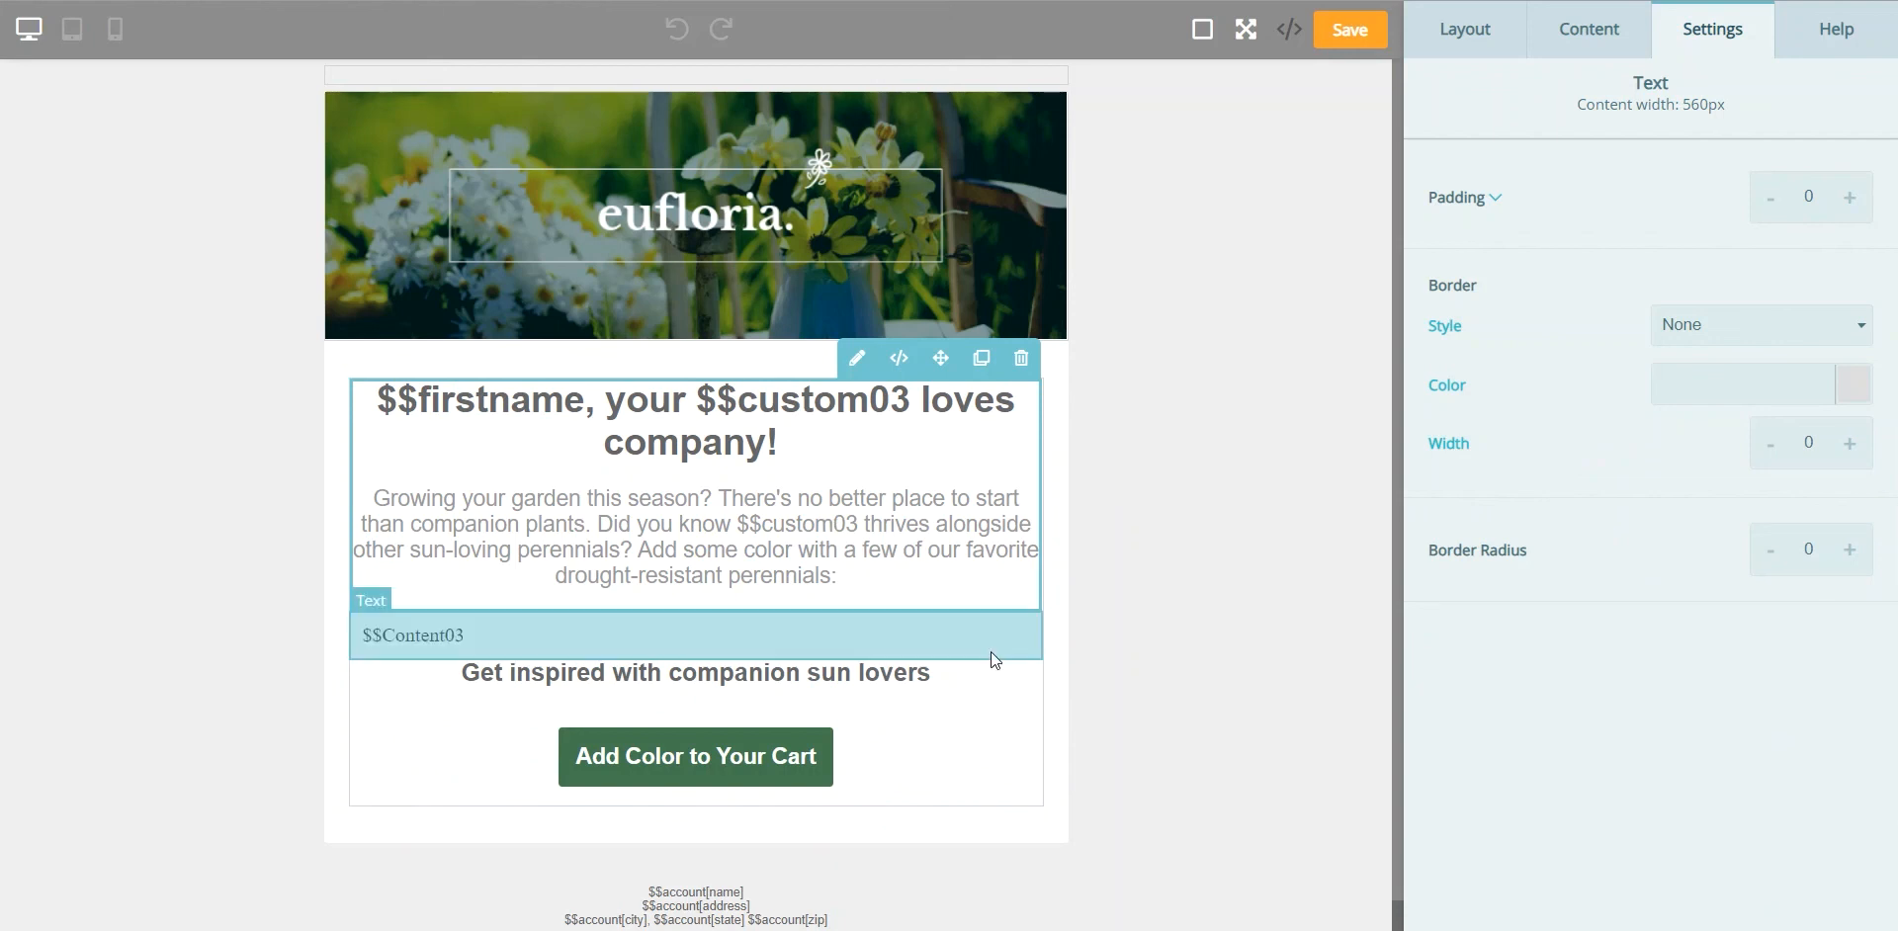
pyautogui.click(1242, 29)
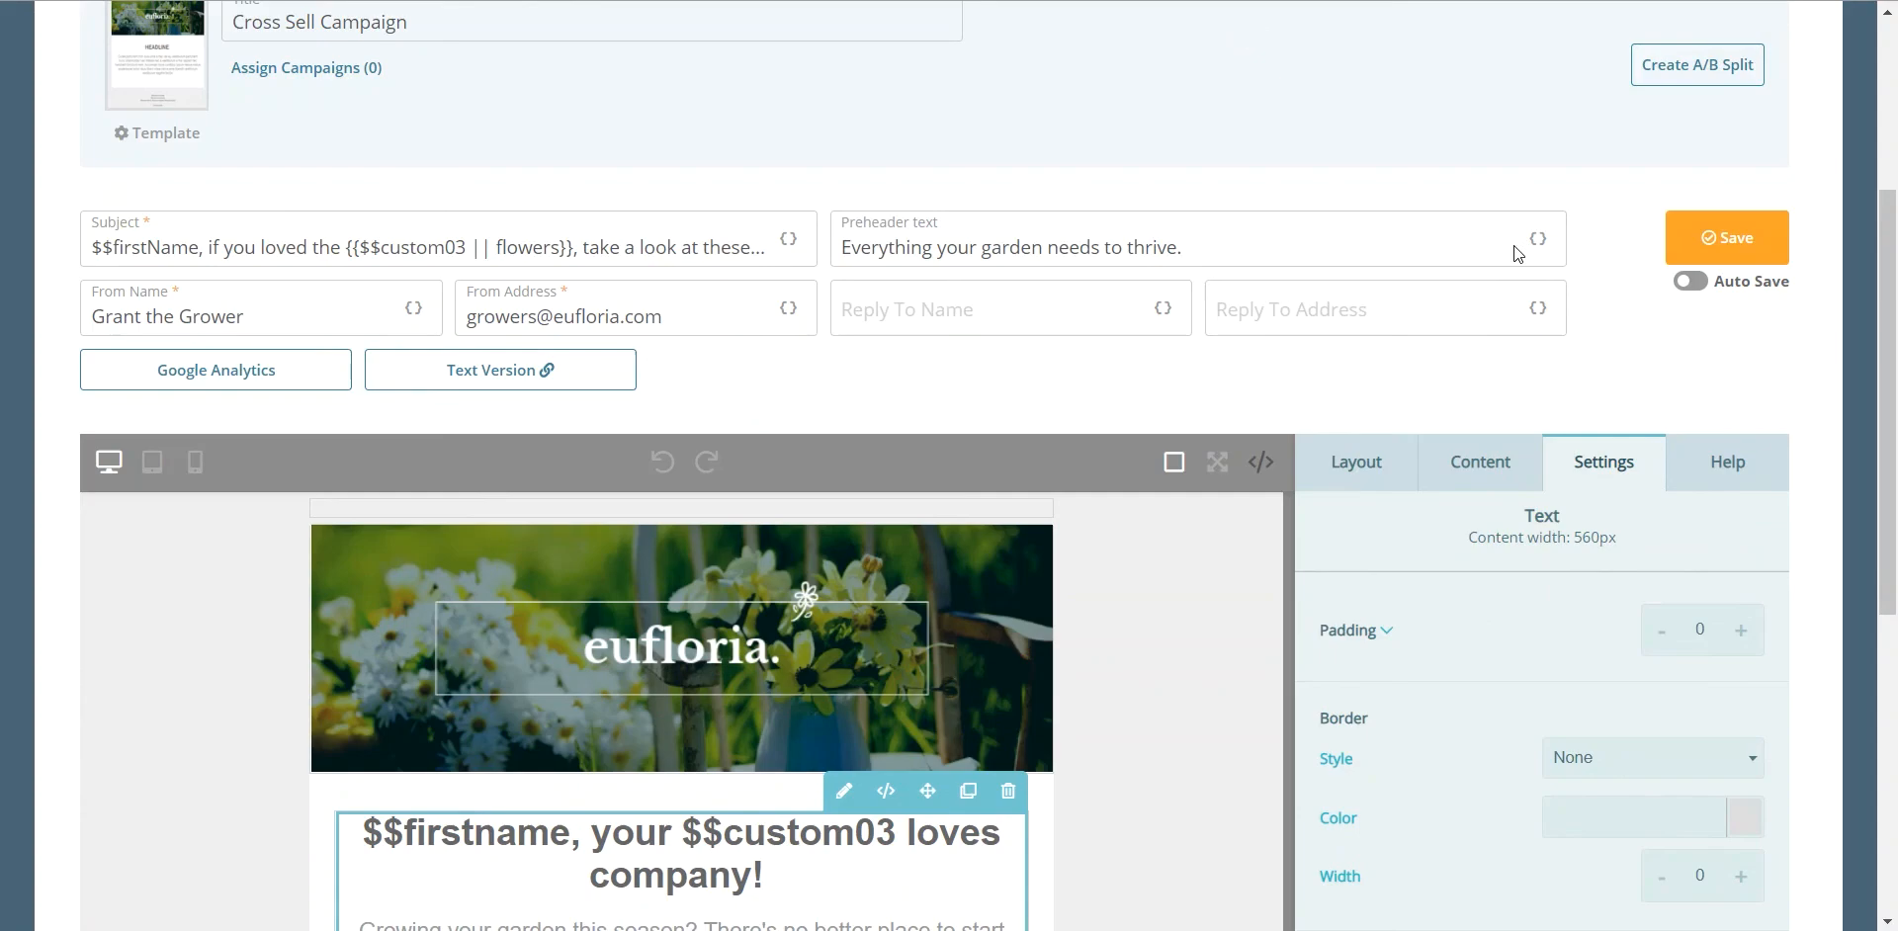
# Advance the Cross Sell Campaign email to the Preview & Test stage.
pyautogui.scroll(5, 1514, 245)
pyautogui.click(1771, 101)
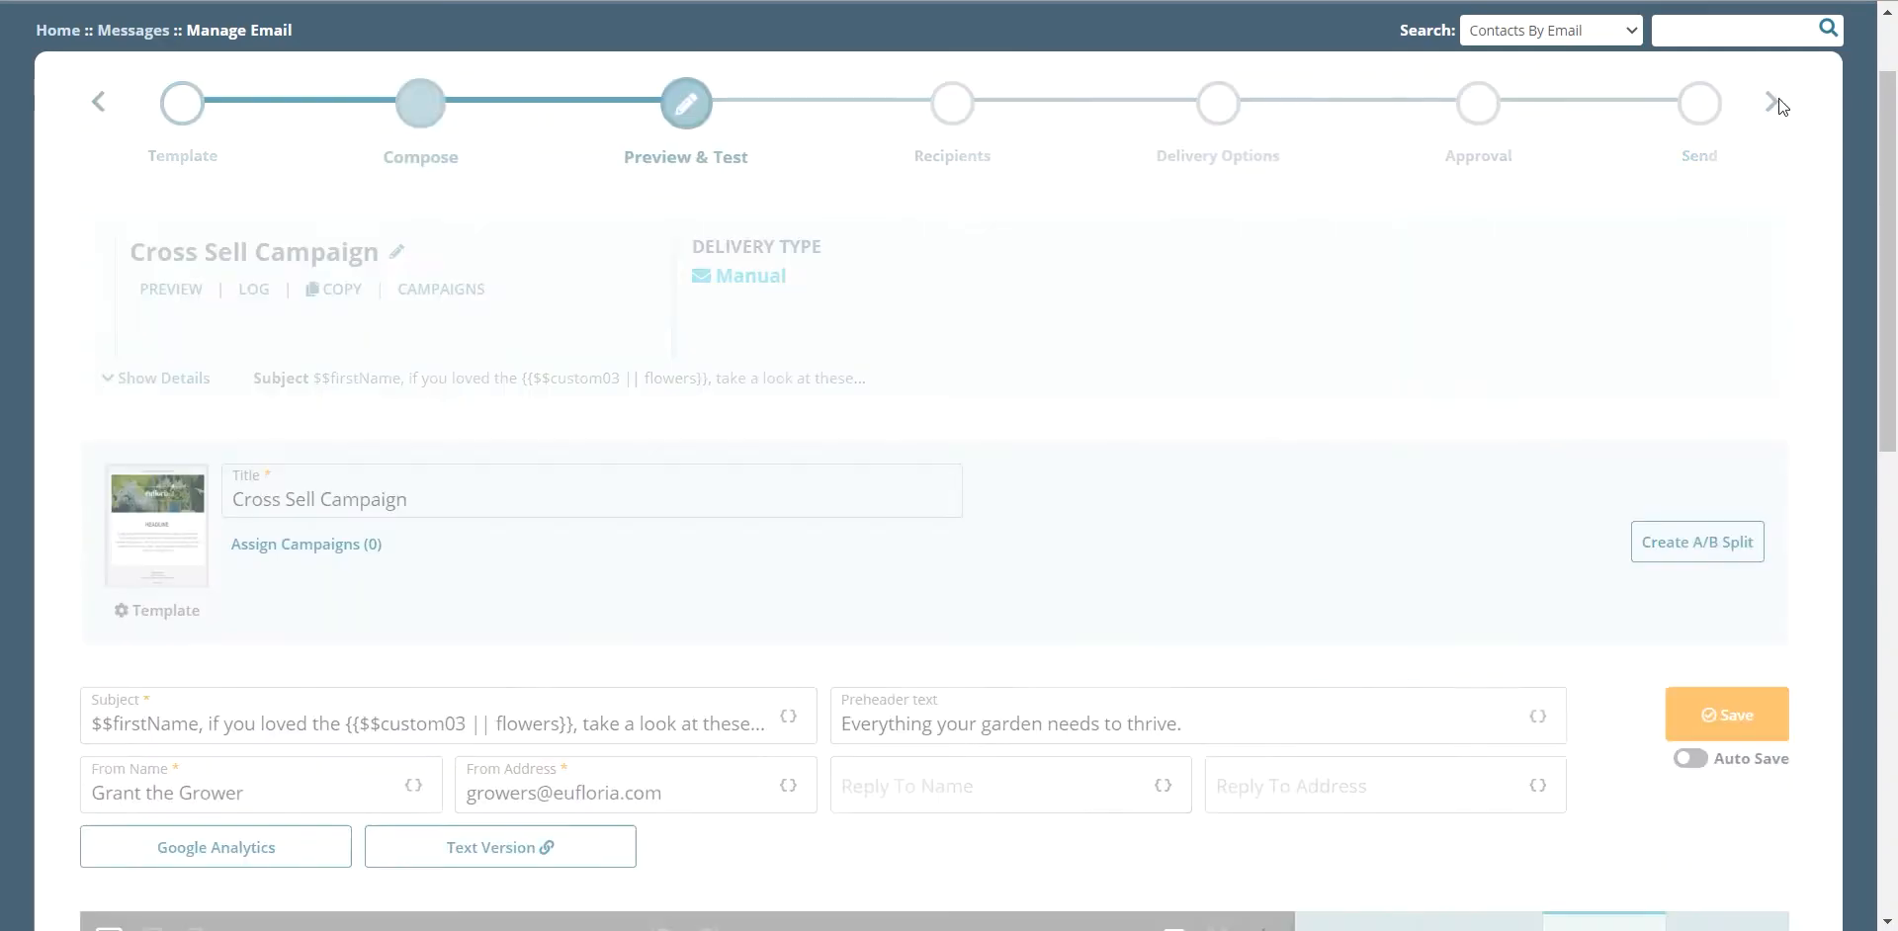
pyautogui.scroll(-4, 1275, 445)
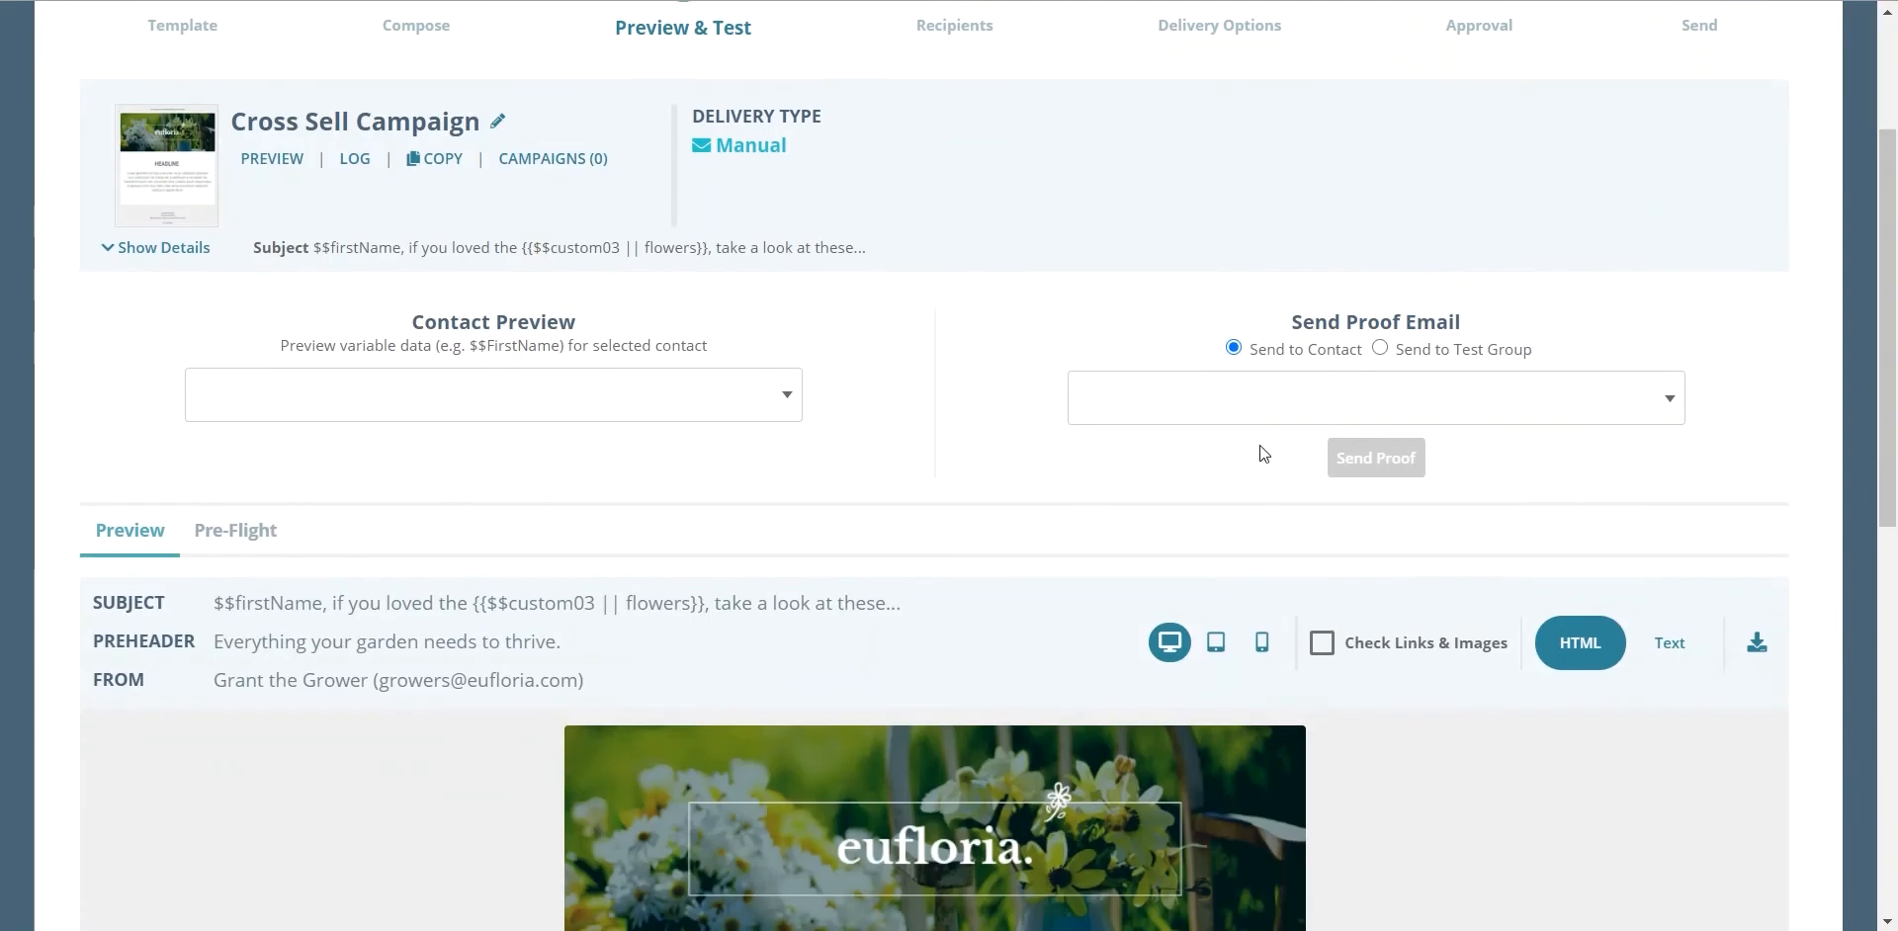
pyautogui.scroll(-3, 1260, 446)
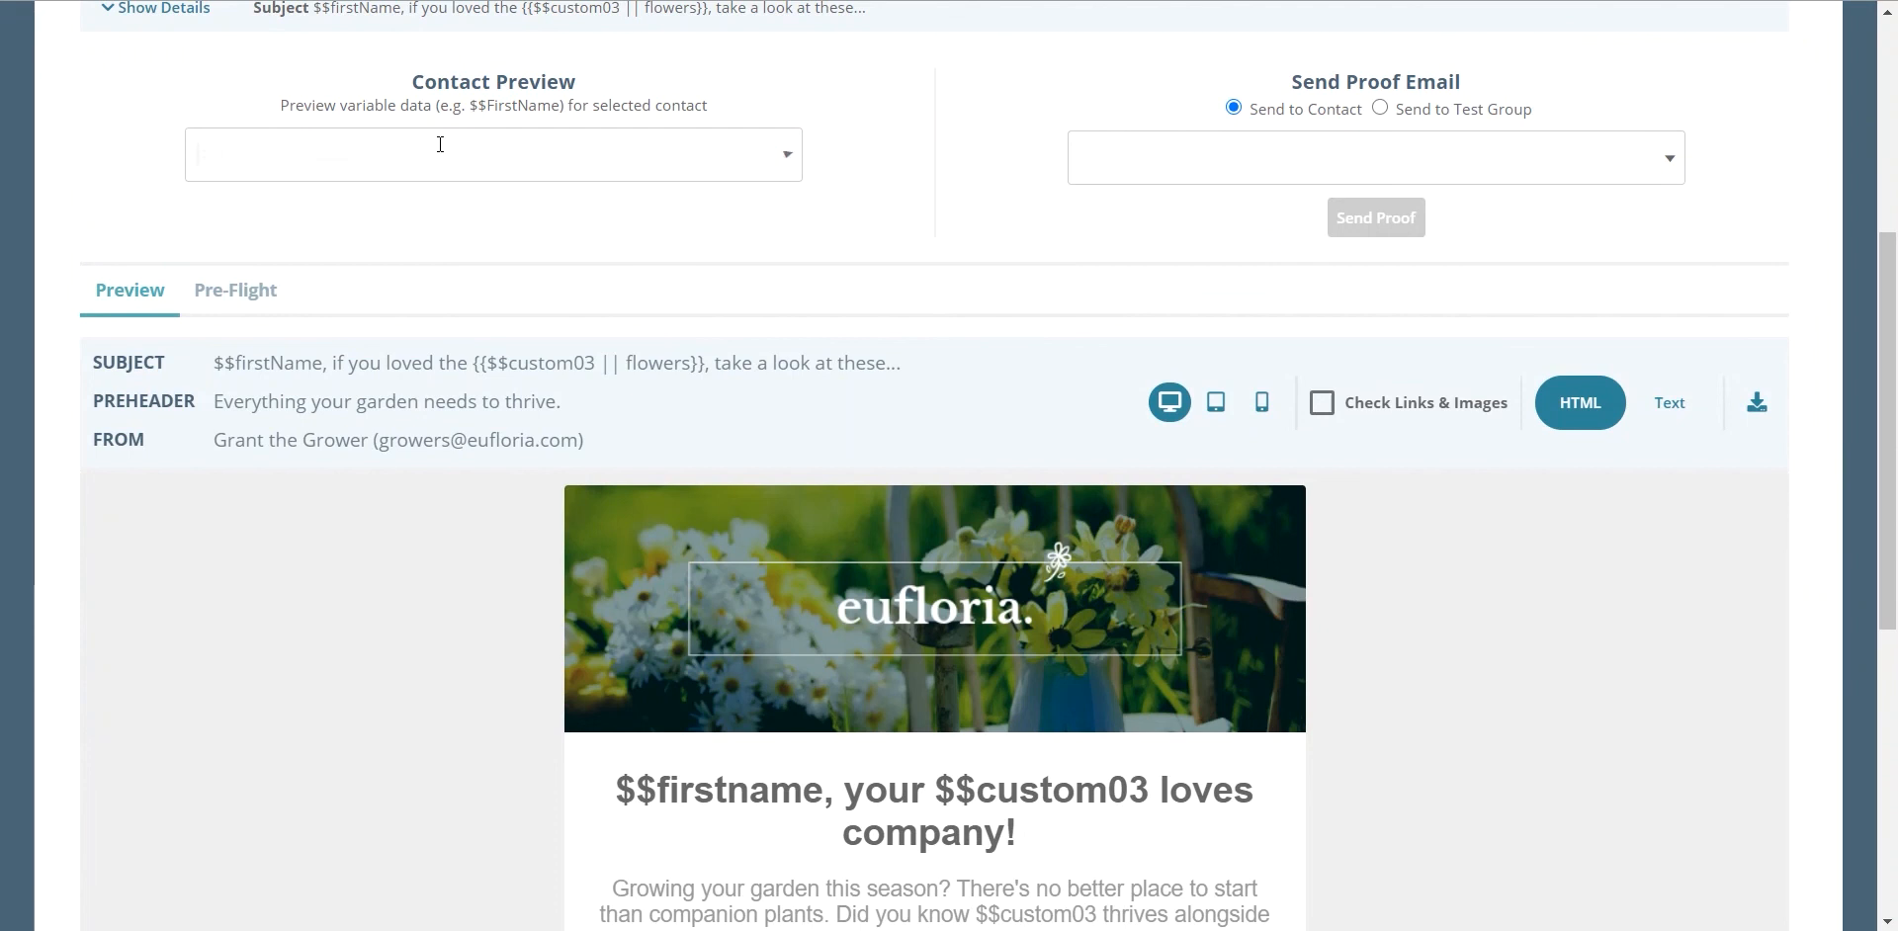
# Find a contact by email address for the contact preview and examine the personalized message and images.
pyautogui.click(438, 146)
pyautogui.write('njacsk')
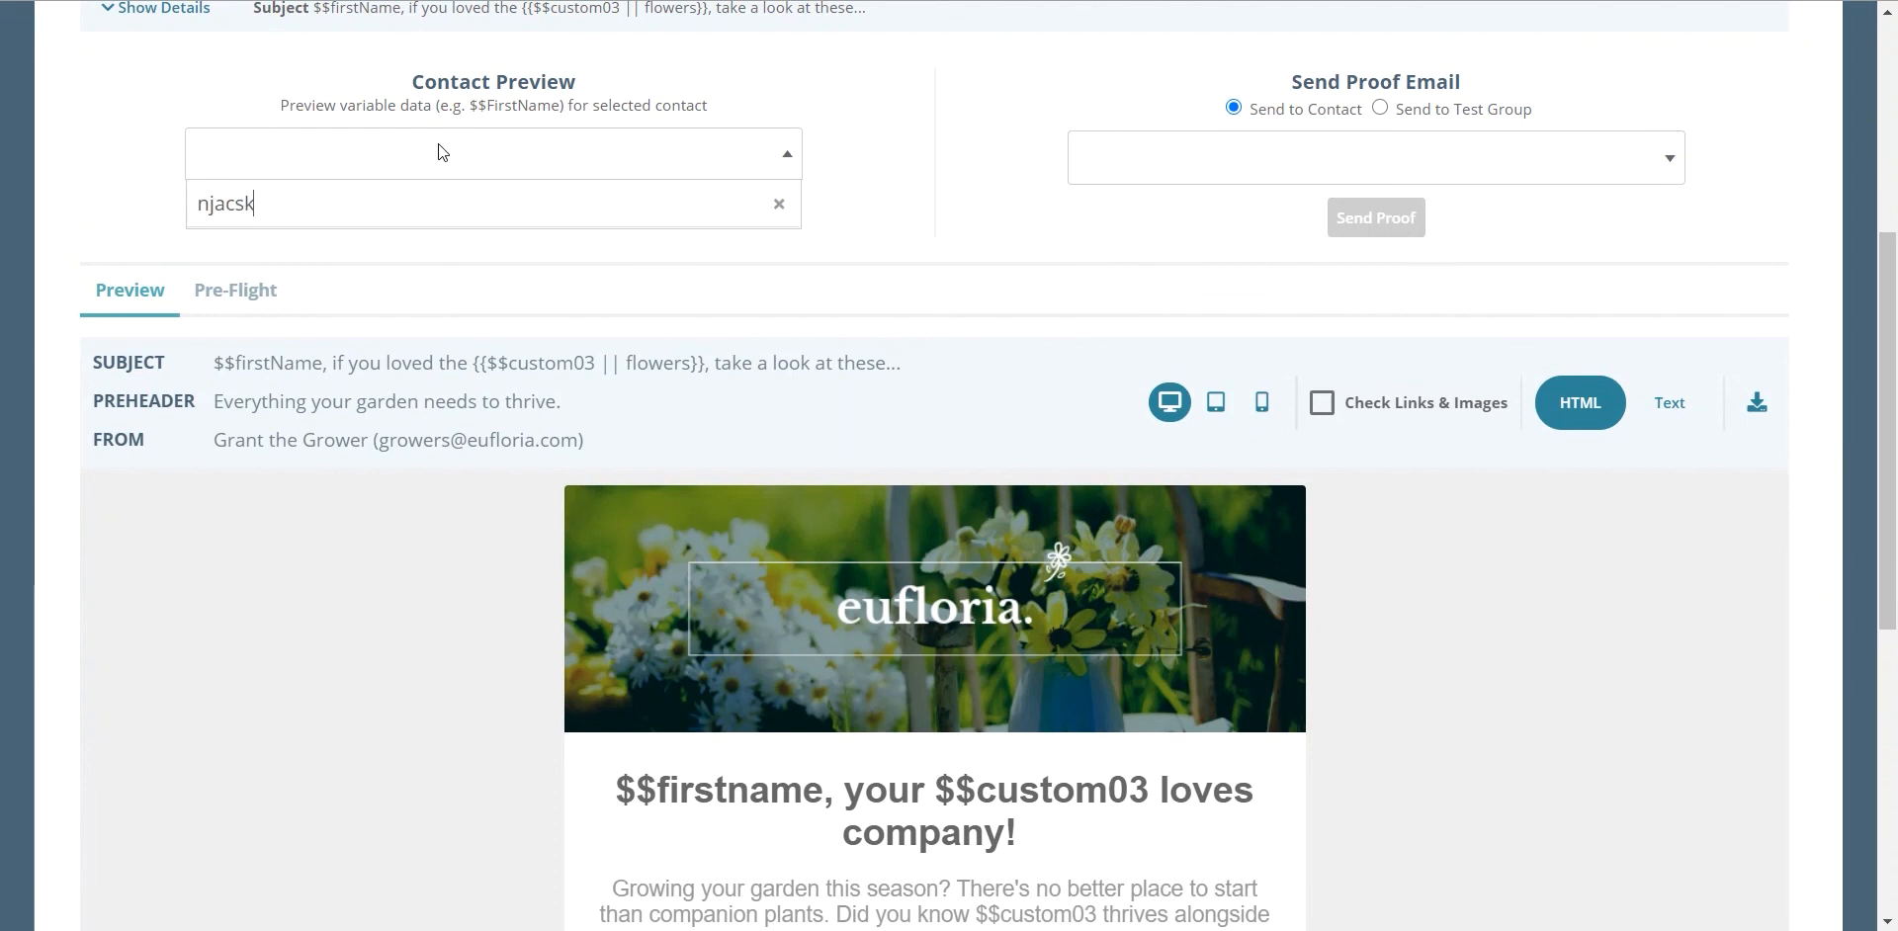
pyautogui.press('BackSpace')
pyautogui.press('BackSpace')
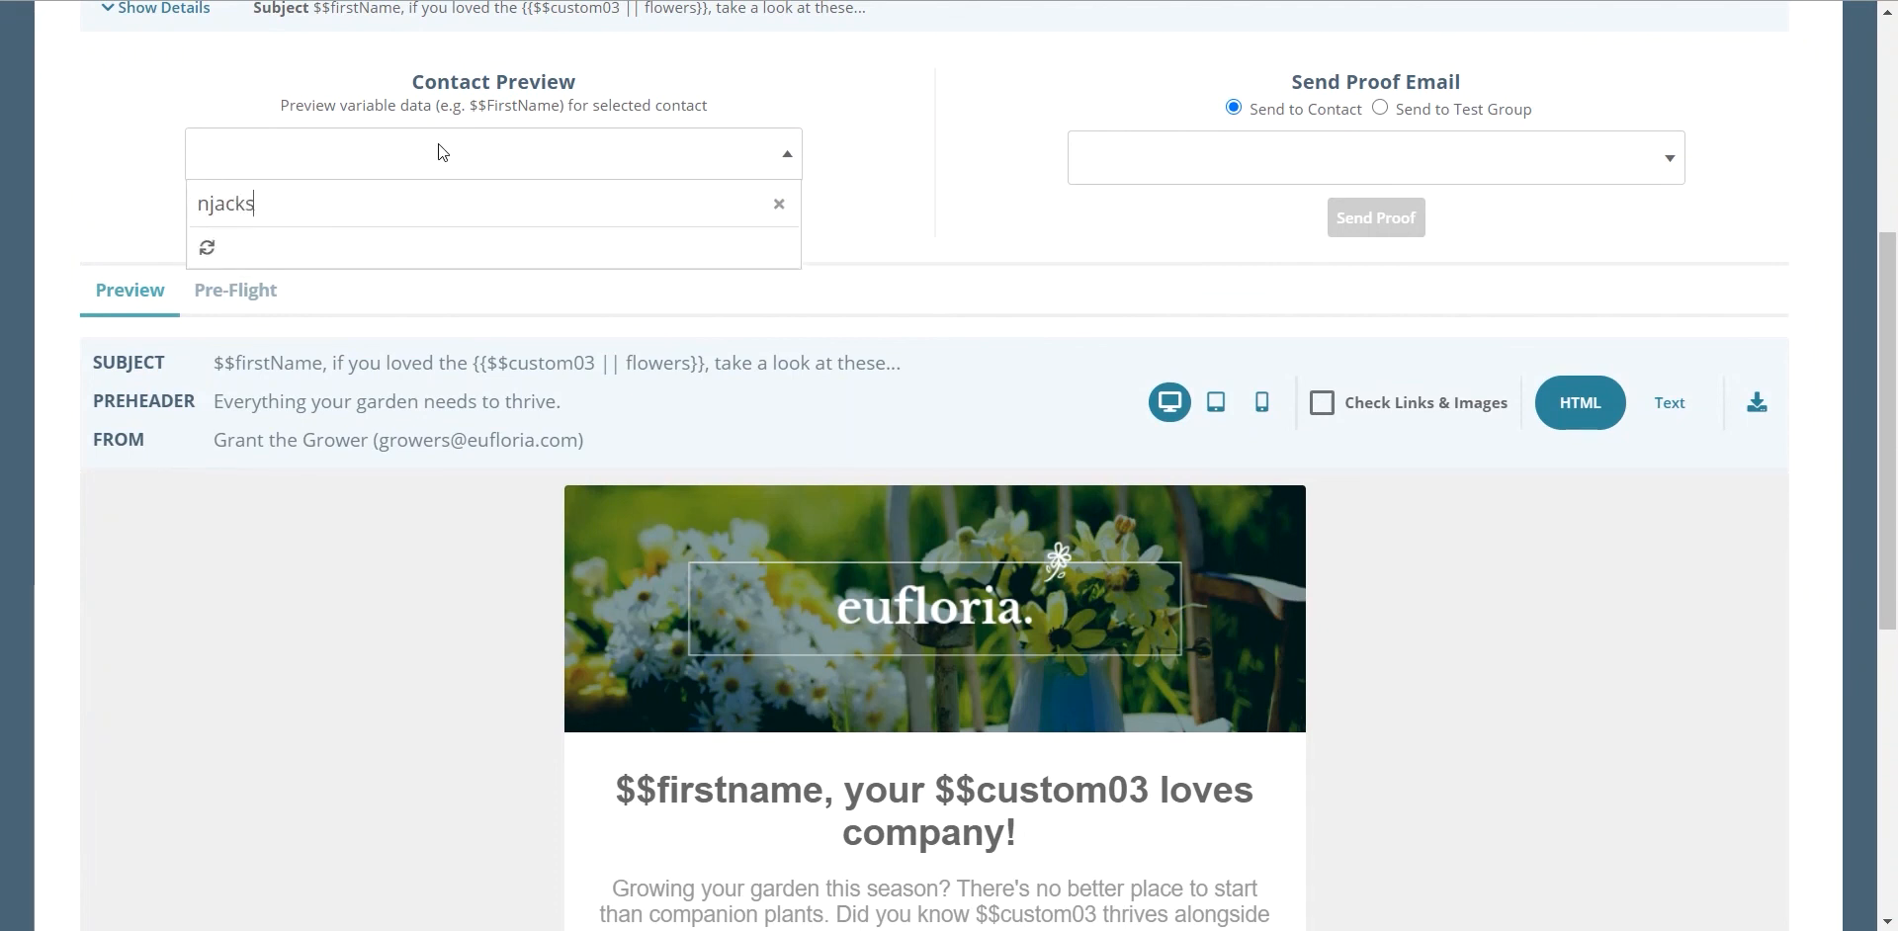
pyautogui.click(344, 253)
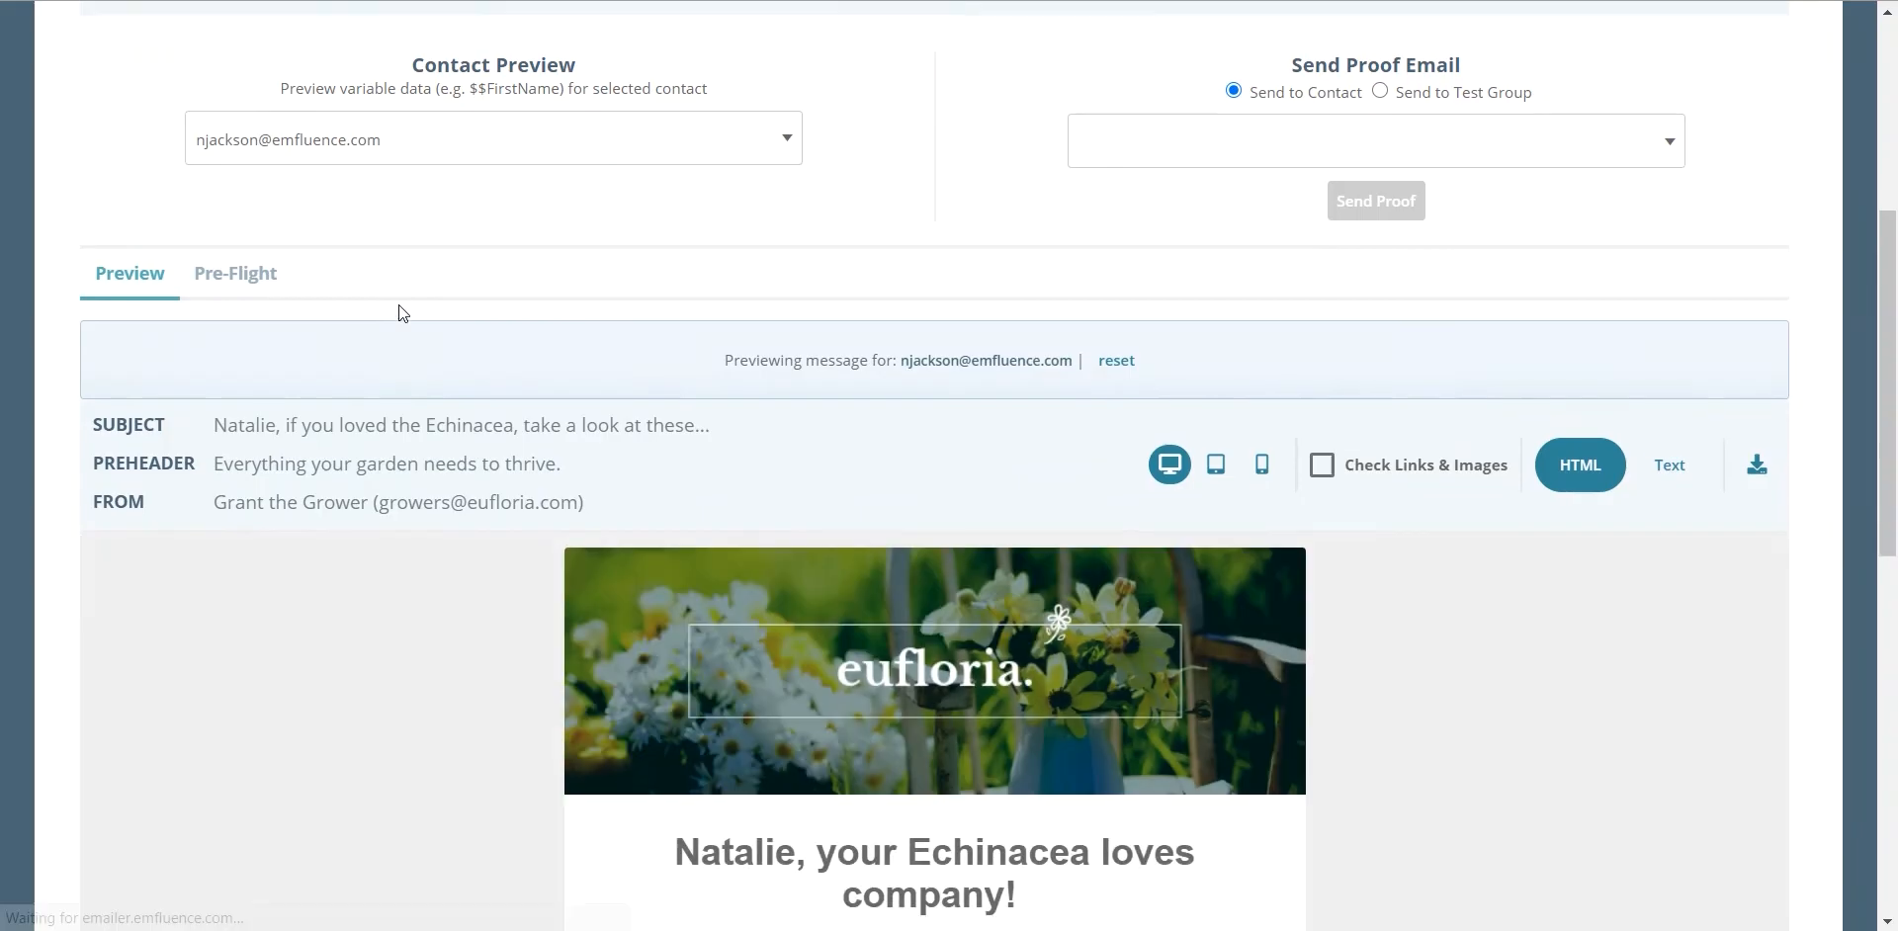
pyautogui.scroll(-5, 396, 309)
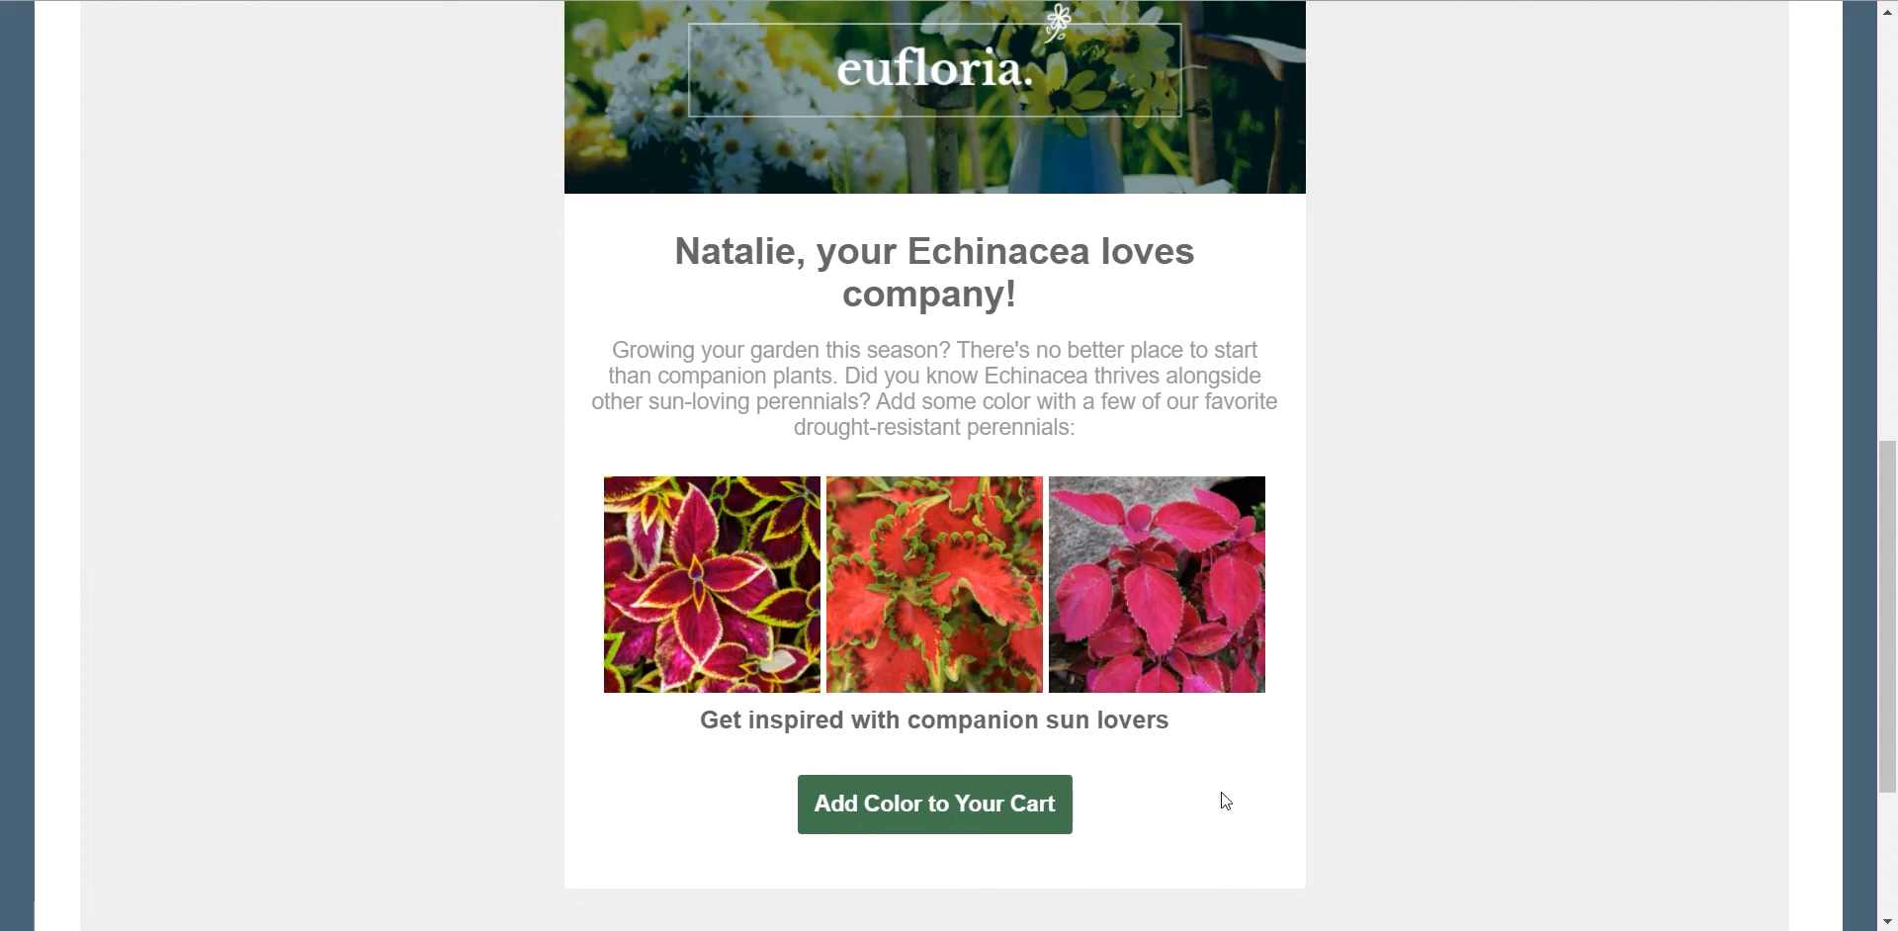
# Change the contact preview to a second contact's email address and examine the personalized subject, text and images.
pyautogui.scroll(7, 1220, 792)
pyautogui.scroll(3, 894, 568)
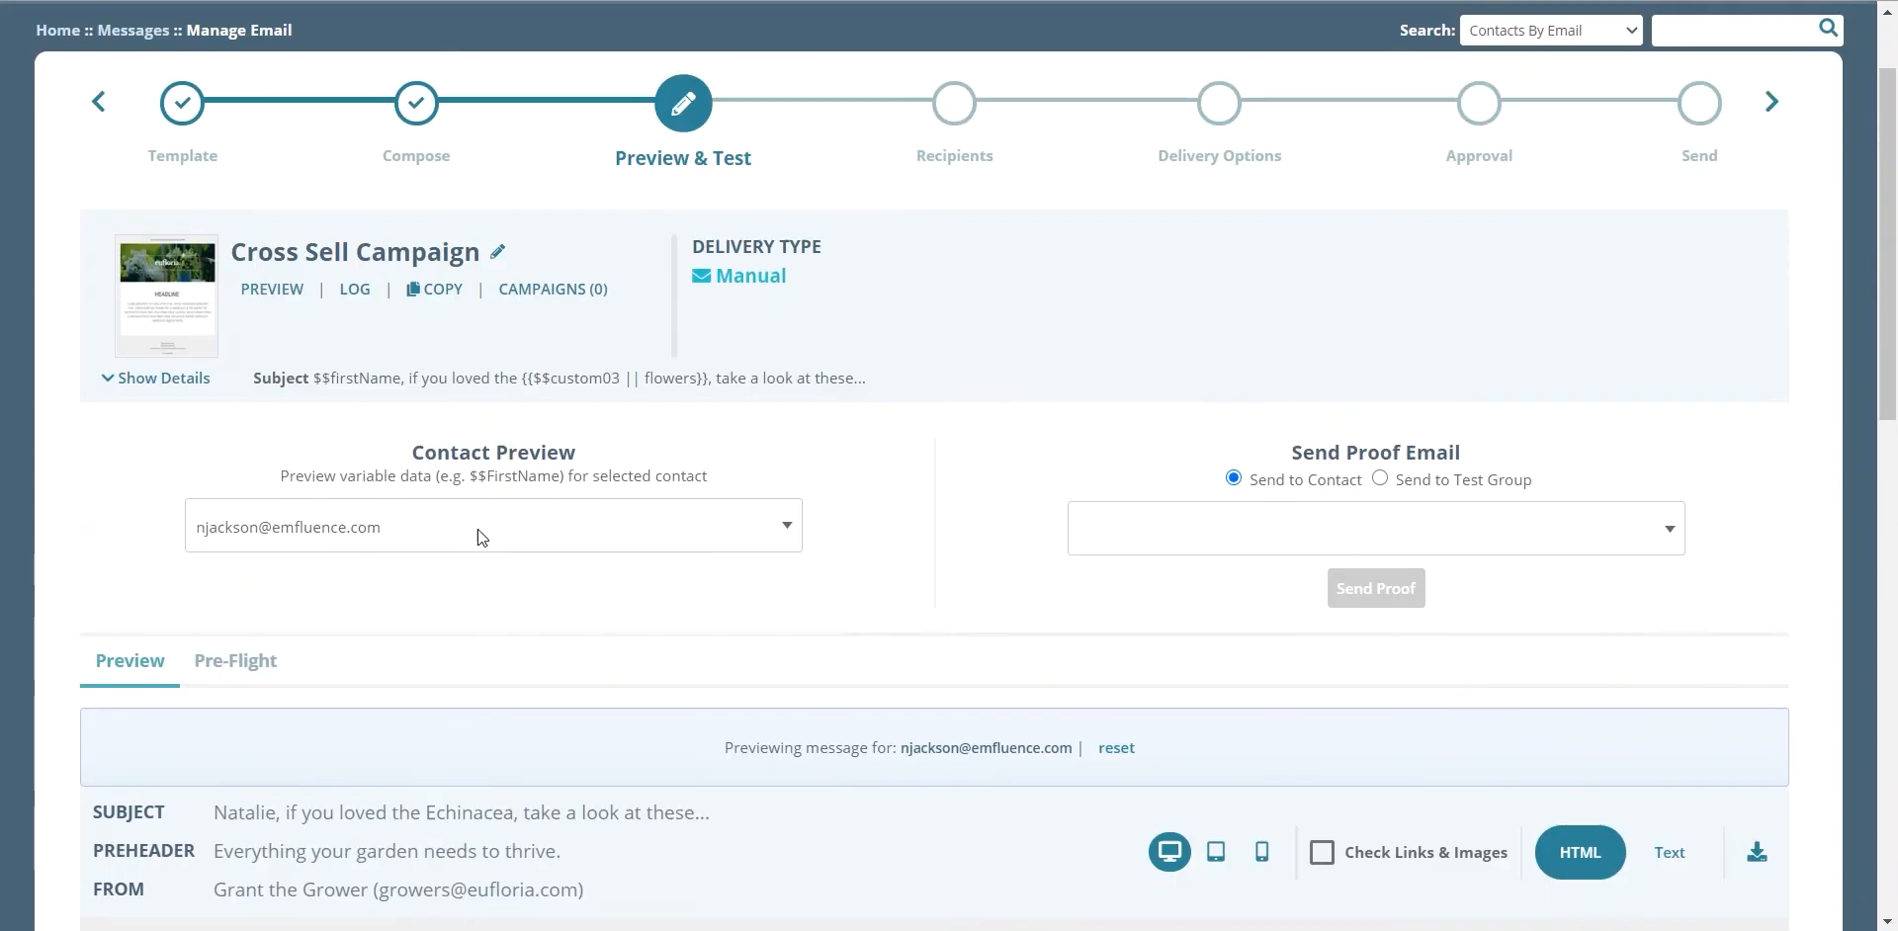
pyautogui.click(259, 527)
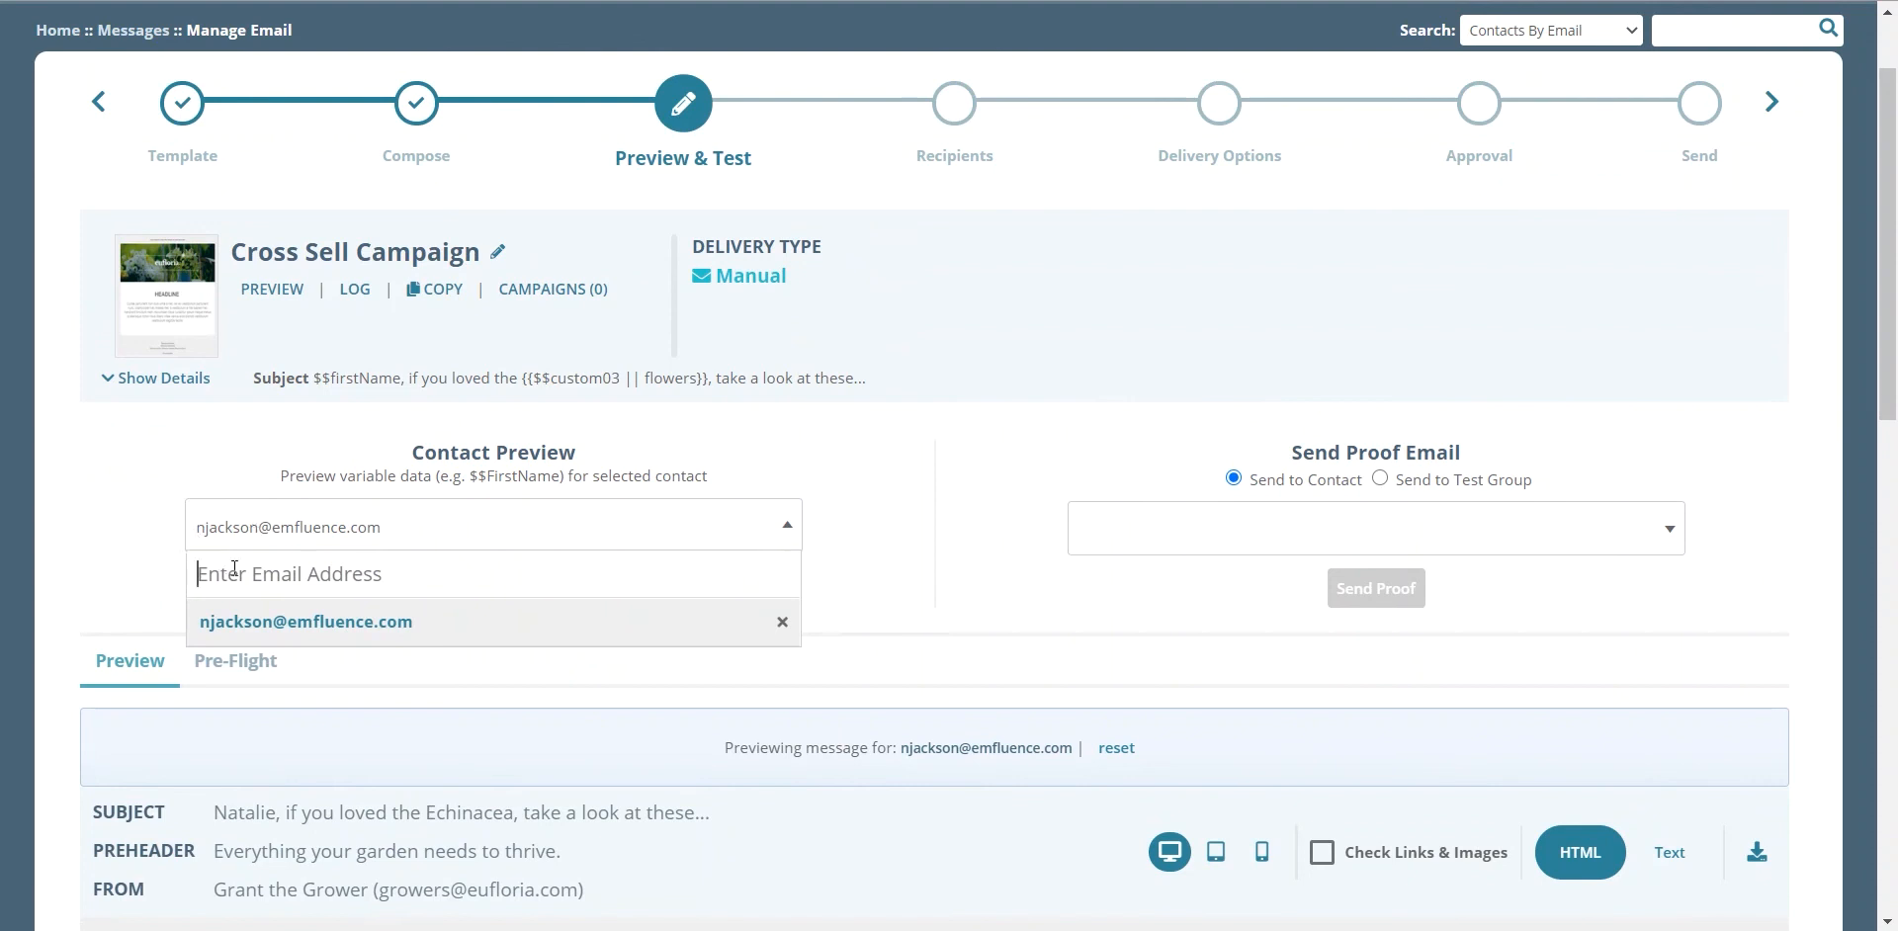
pyautogui.write('jramsey')
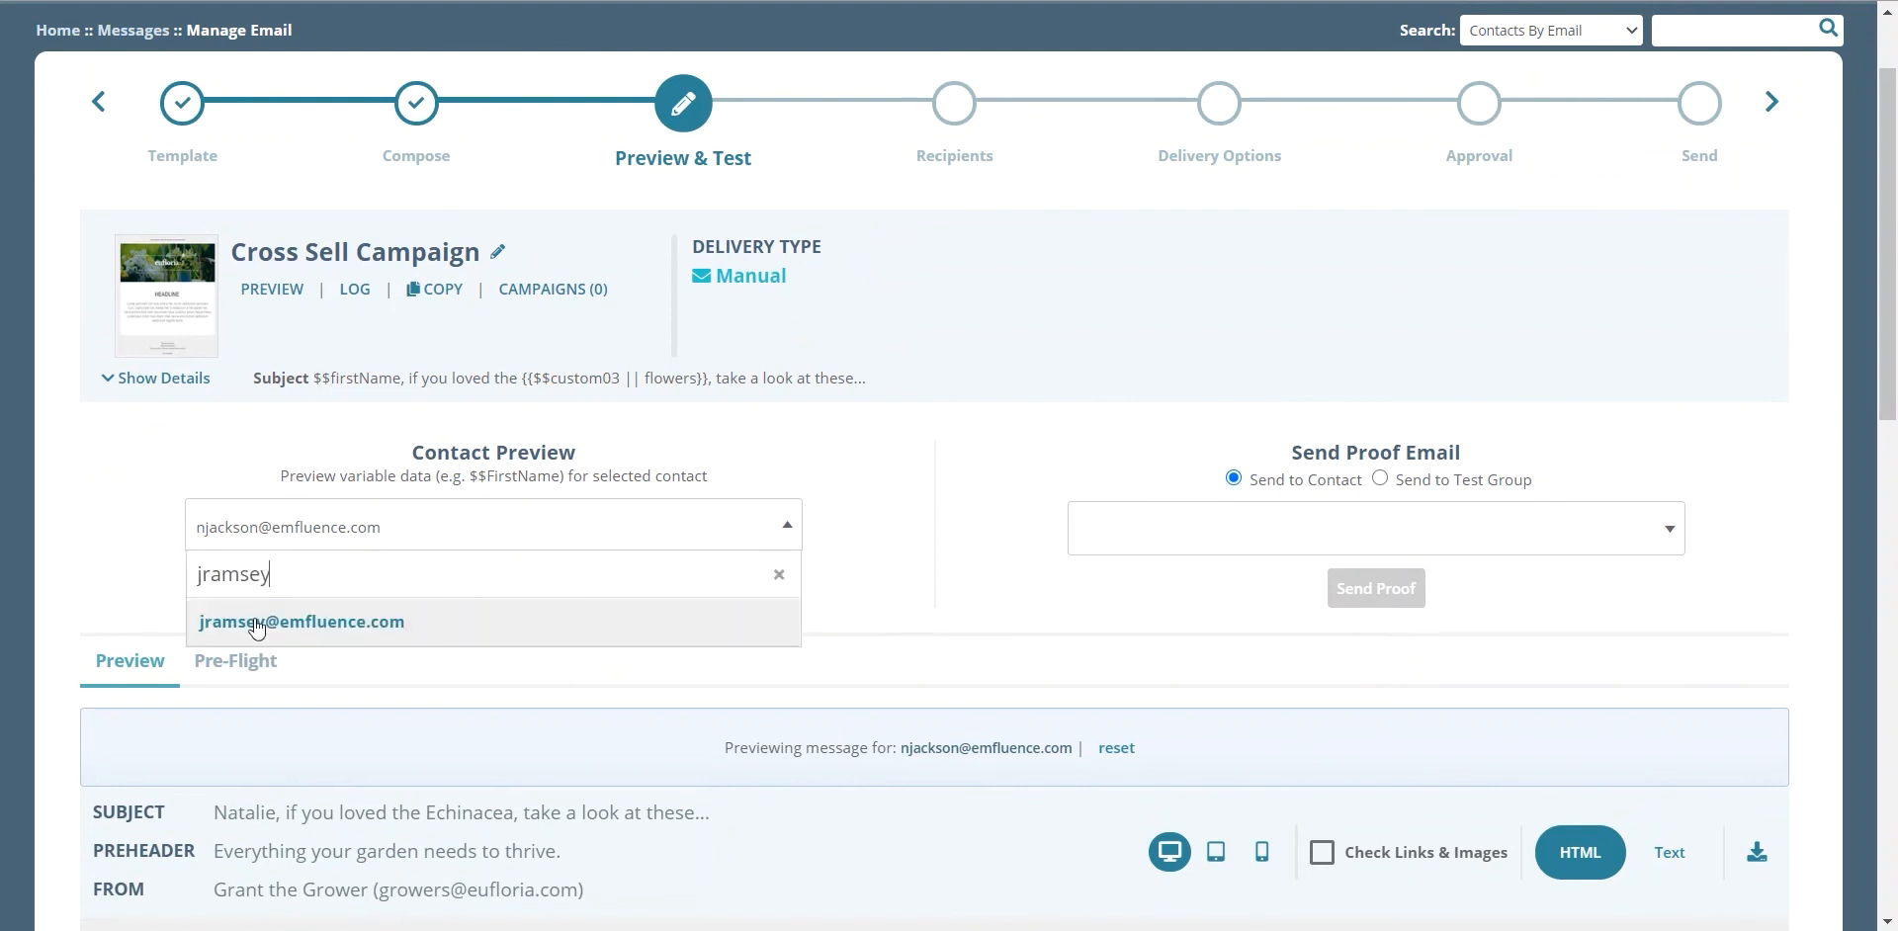
pyautogui.click(260, 620)
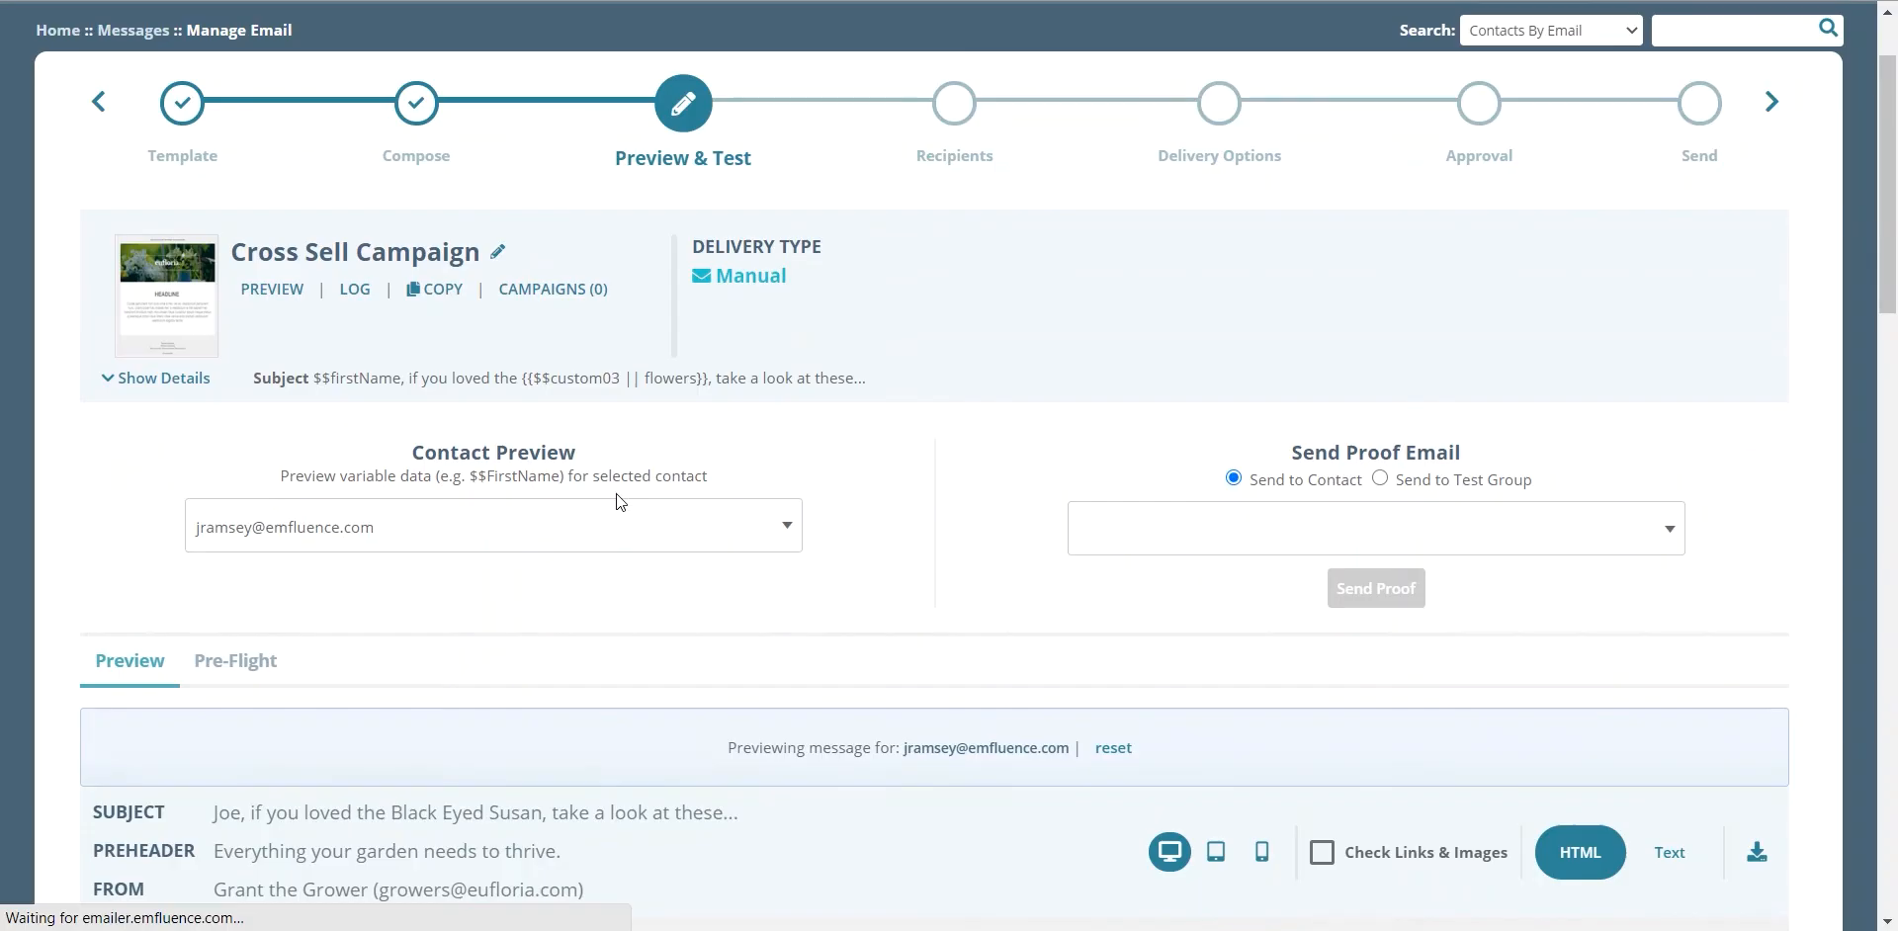
pyautogui.scroll(-7, 616, 493)
pyautogui.scroll(-2, 616, 492)
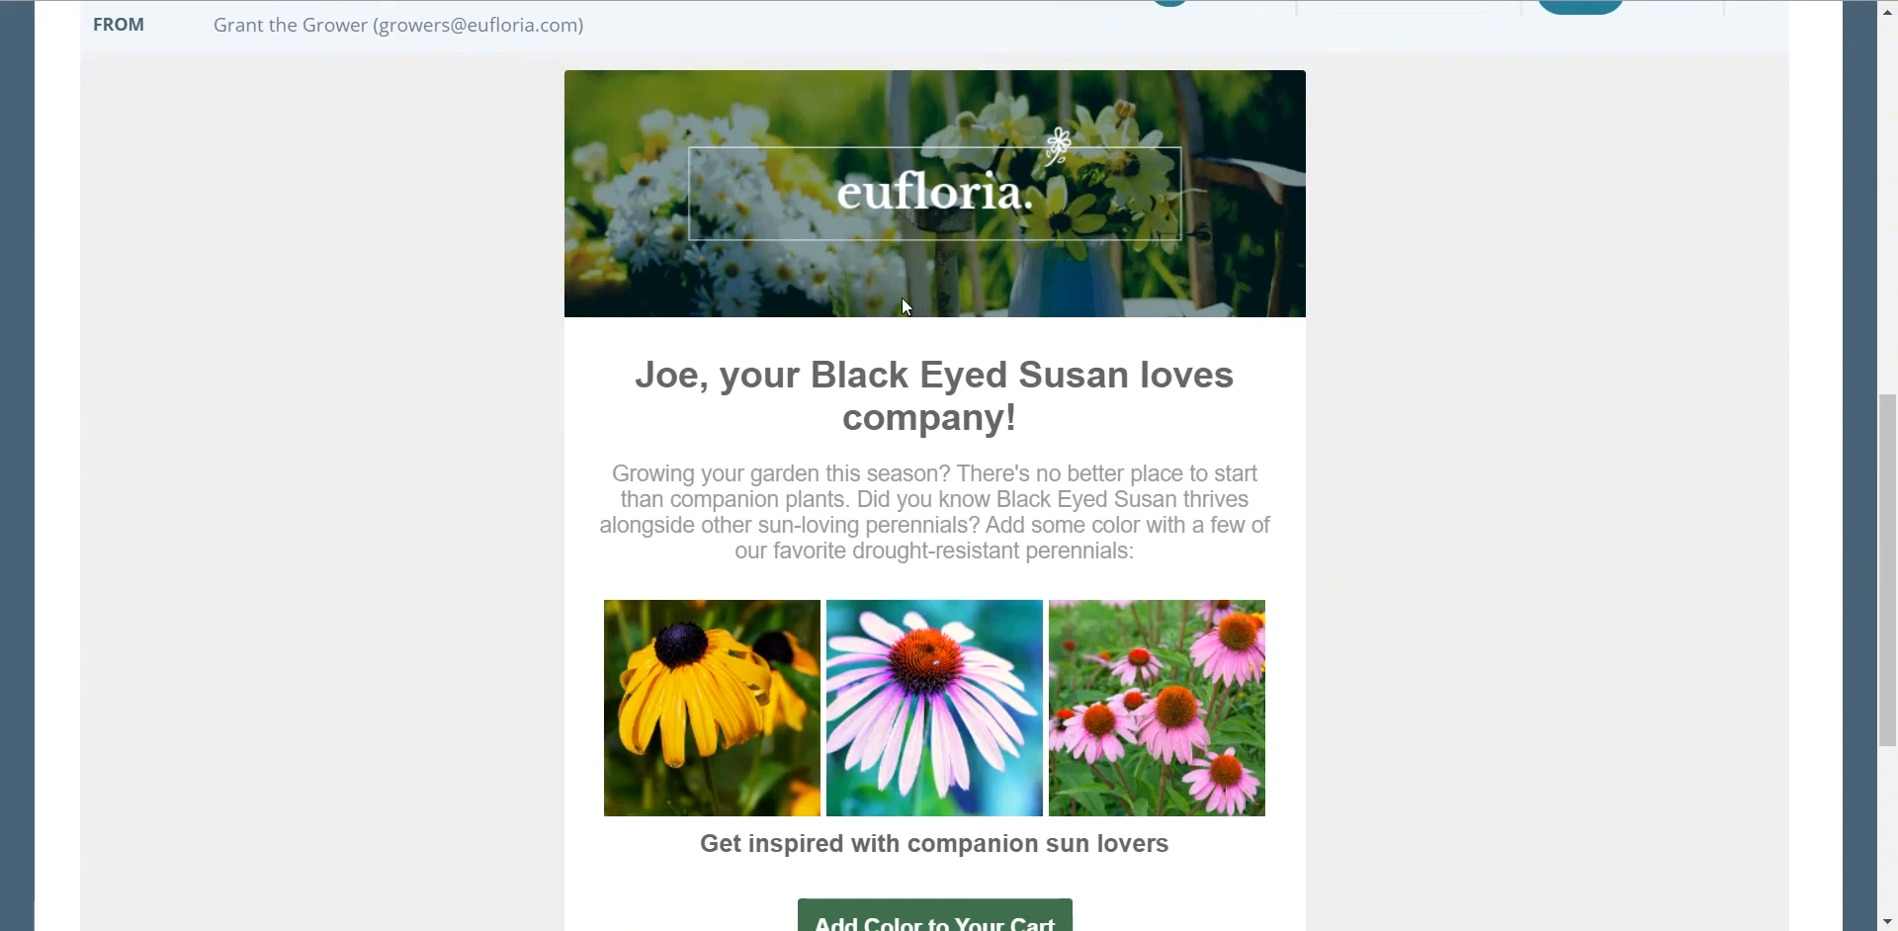
pyautogui.scroll(-2, 1351, 500)
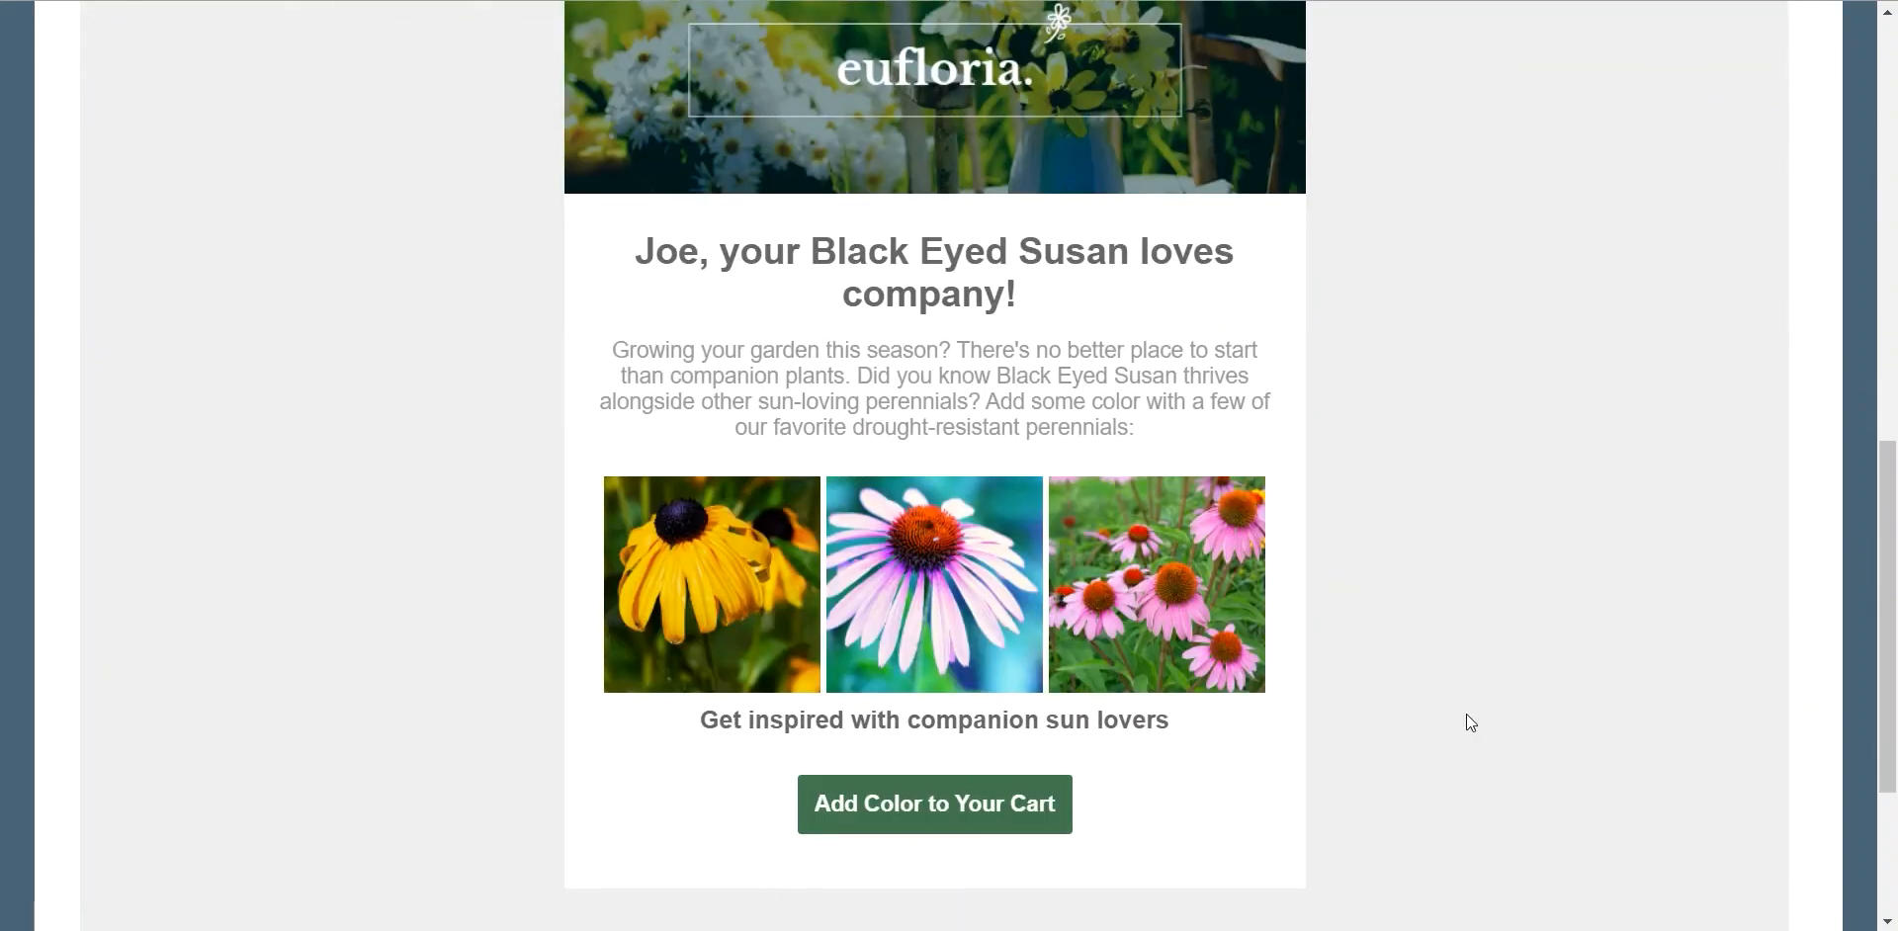
pyautogui.scroll(8, 1514, 759)
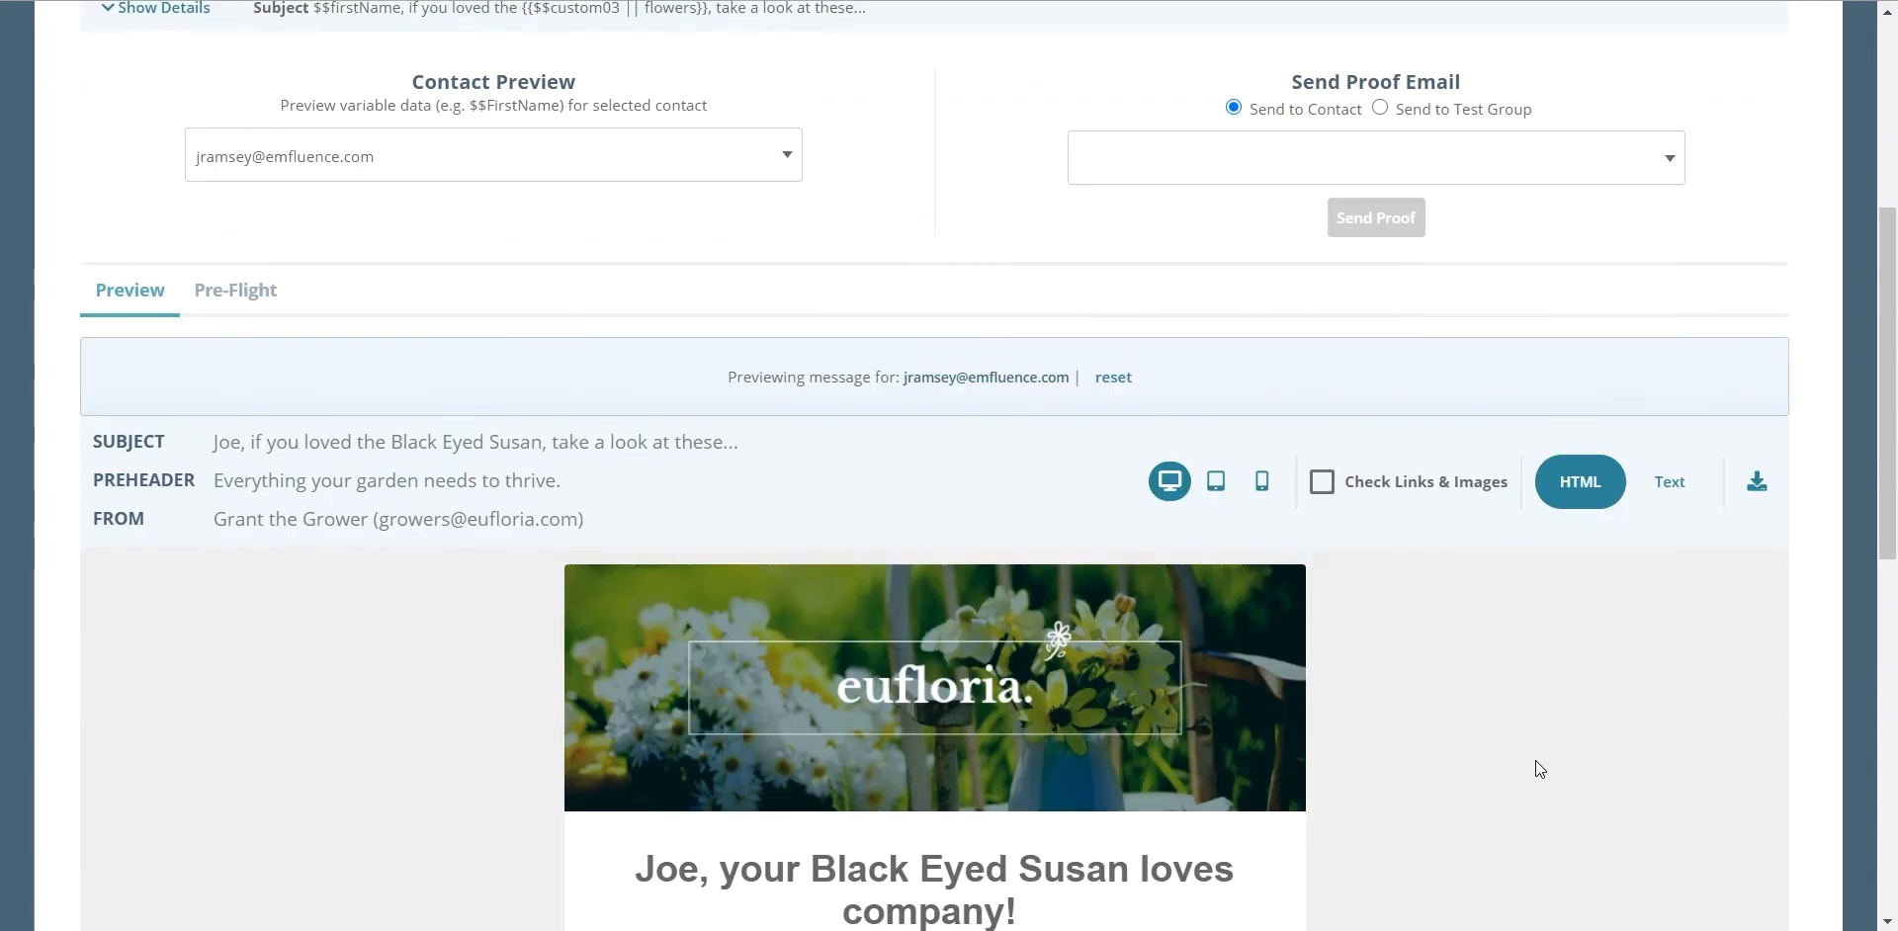
pyautogui.scroll(3, 1535, 761)
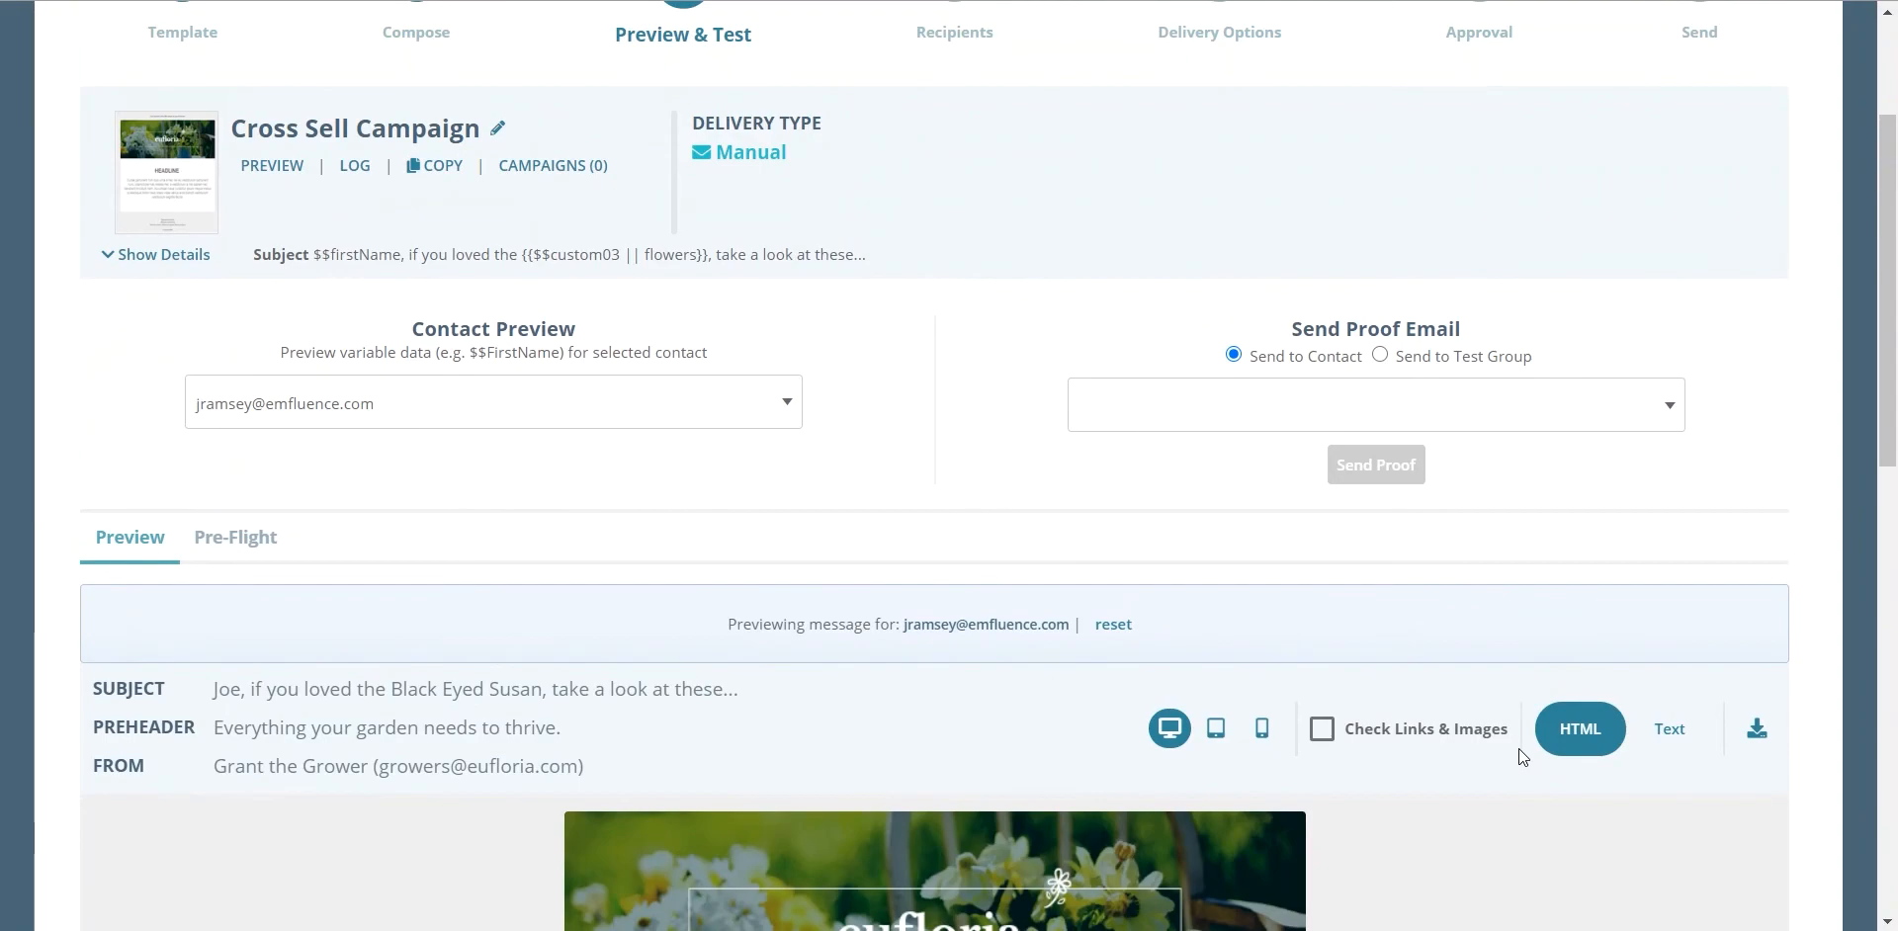